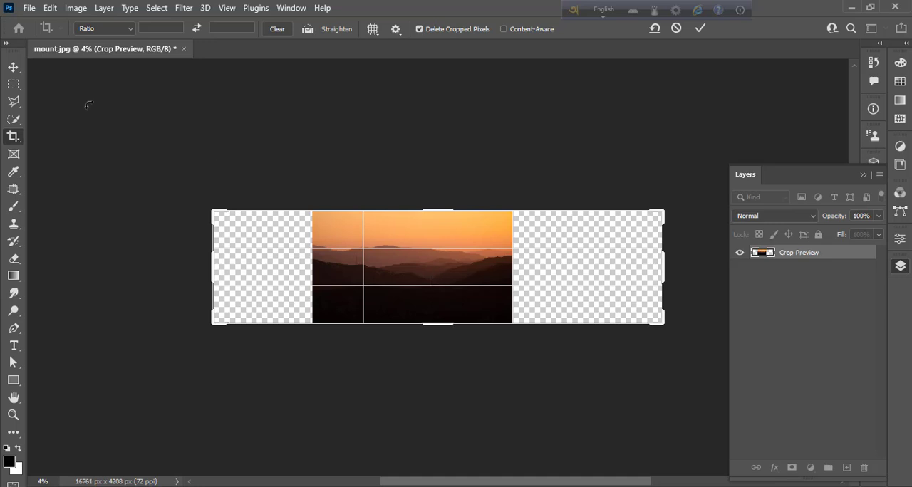
- Apply the widened crop and place a duplicate of the mountain photo layer at the canvas's right end
click(703, 28)
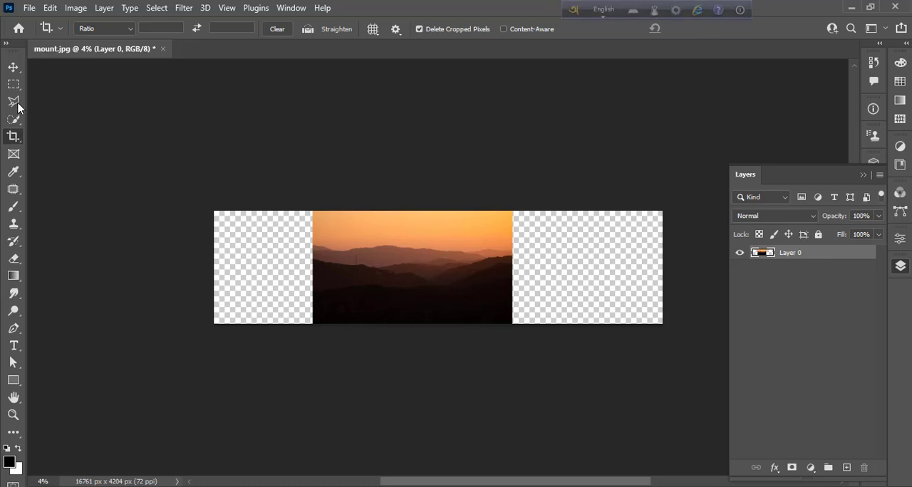
key(v)
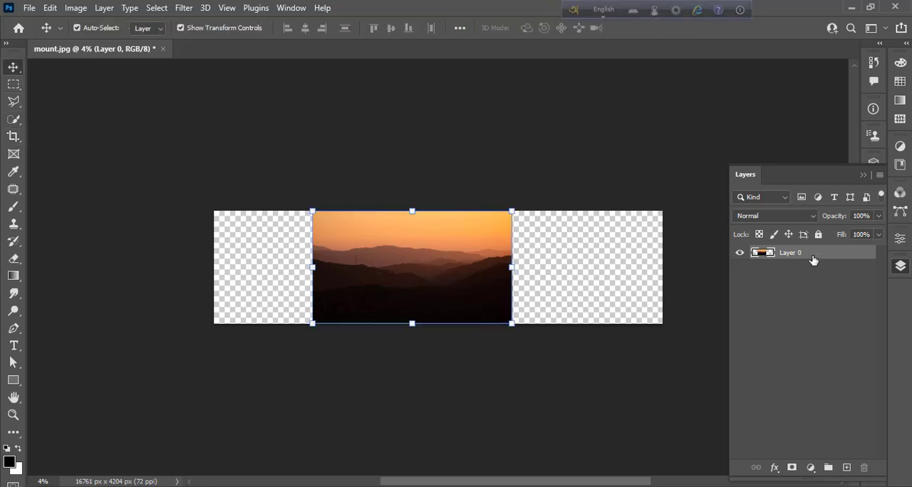
drag(813, 261, 848, 466)
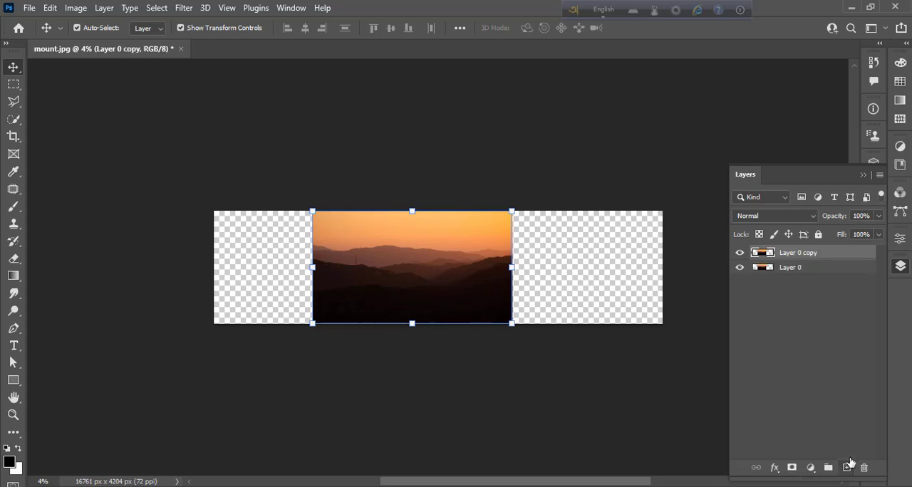
drag(445, 267, 598, 268)
- Flip the duplicated photo horizontally and align its left edge seamlessly with the original photo's right edge
click(51, 8)
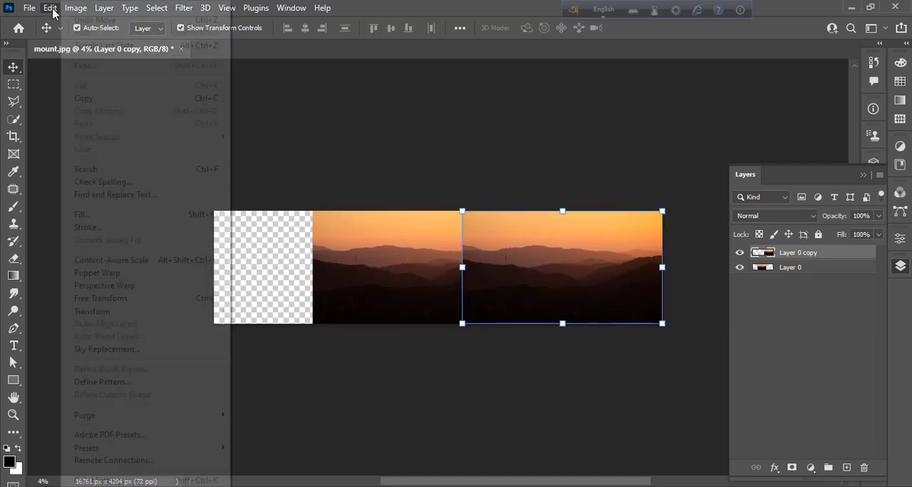
mouse_move(139, 312)
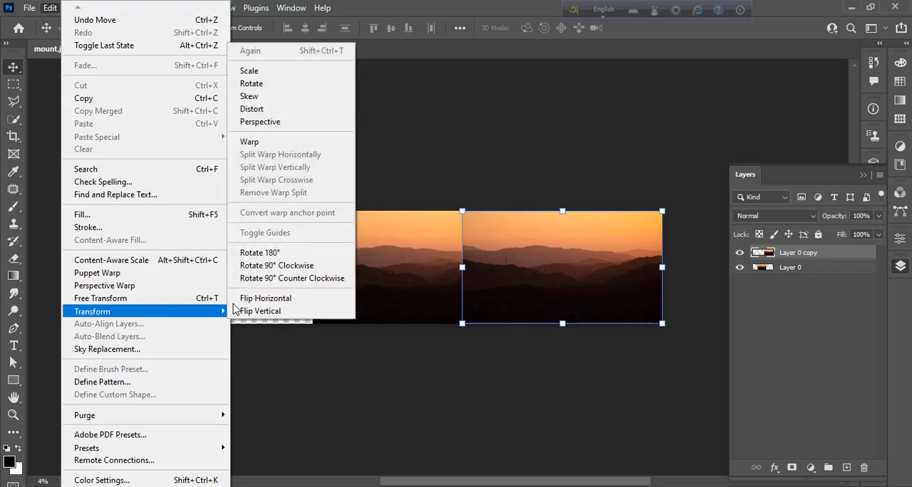
click(246, 298)
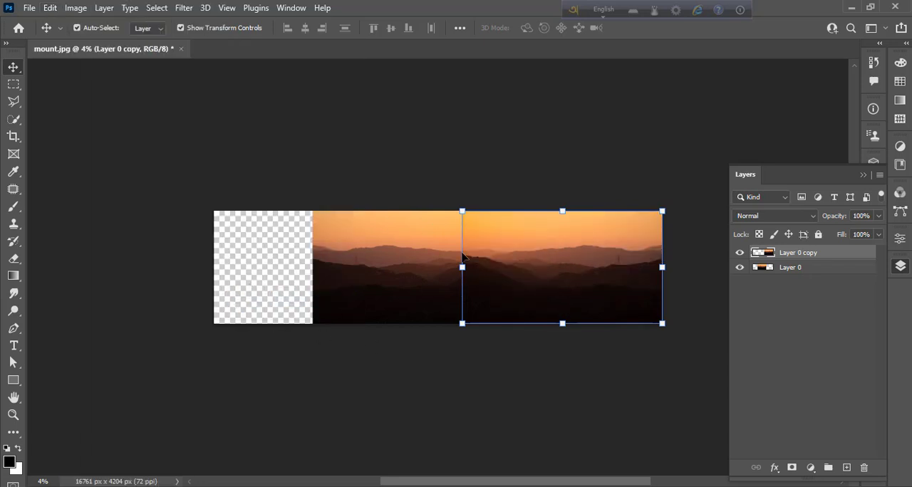
drag(509, 275, 553, 281)
click(528, 373)
click(542, 296)
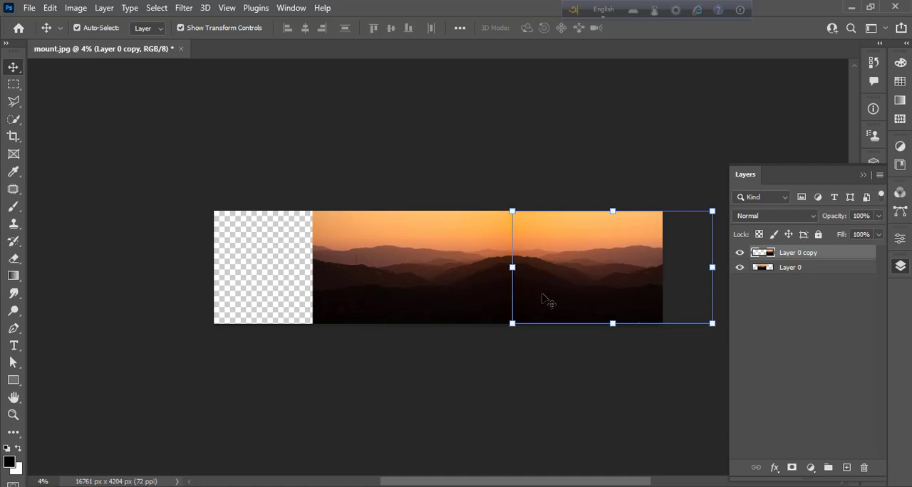
key(Left)
key(Left)
click(592, 374)
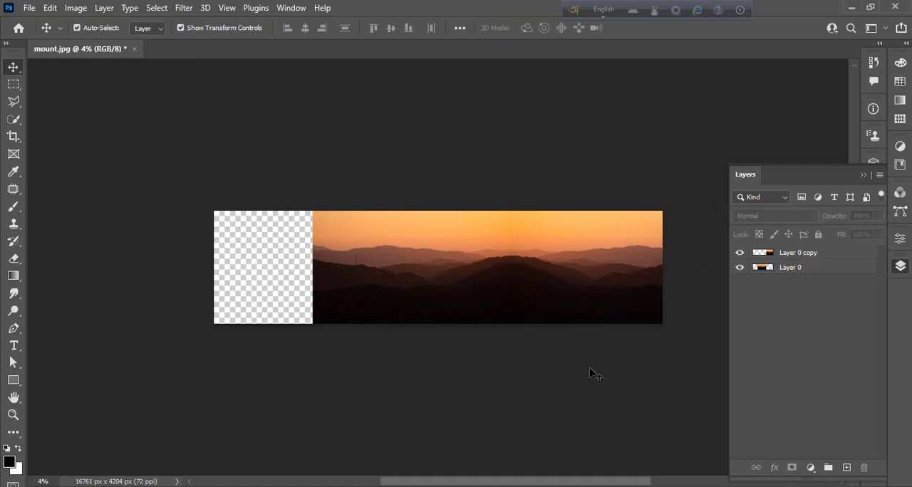
- Duplicate Layer 0 again and move this copy to the empty left end of the canvas
click(821, 273)
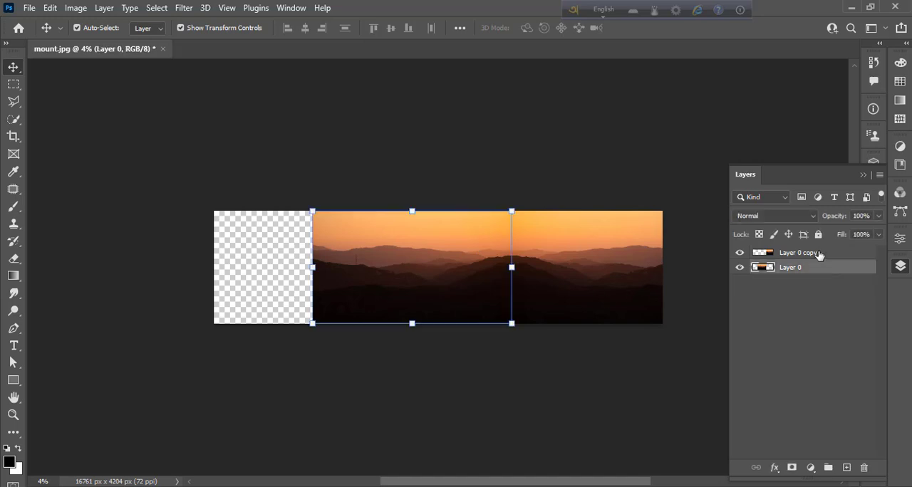
click(818, 254)
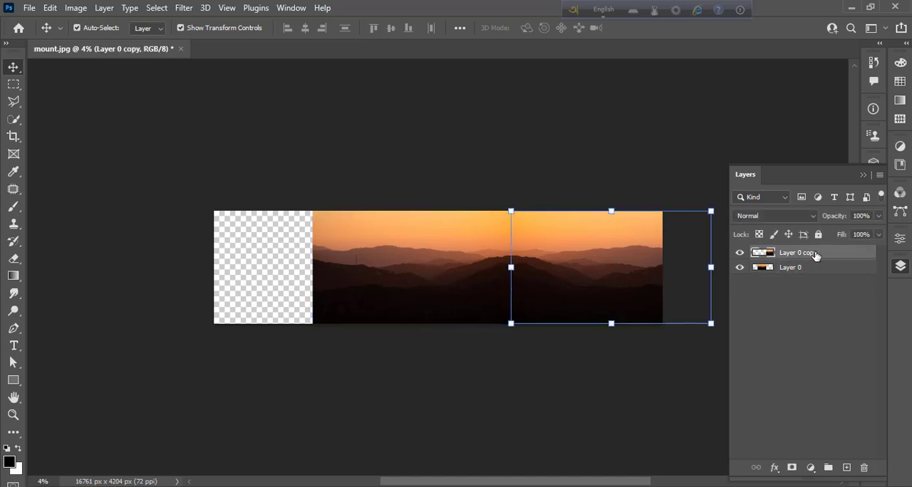
click(804, 273)
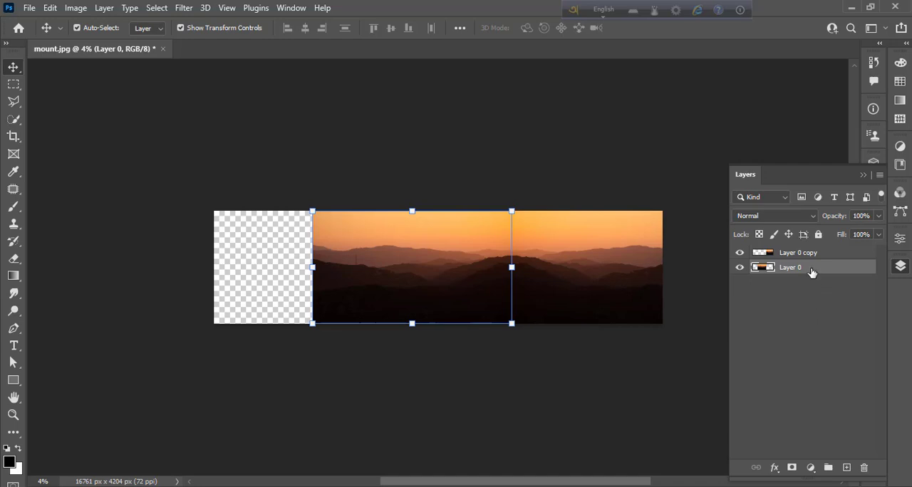
drag(811, 272, 847, 468)
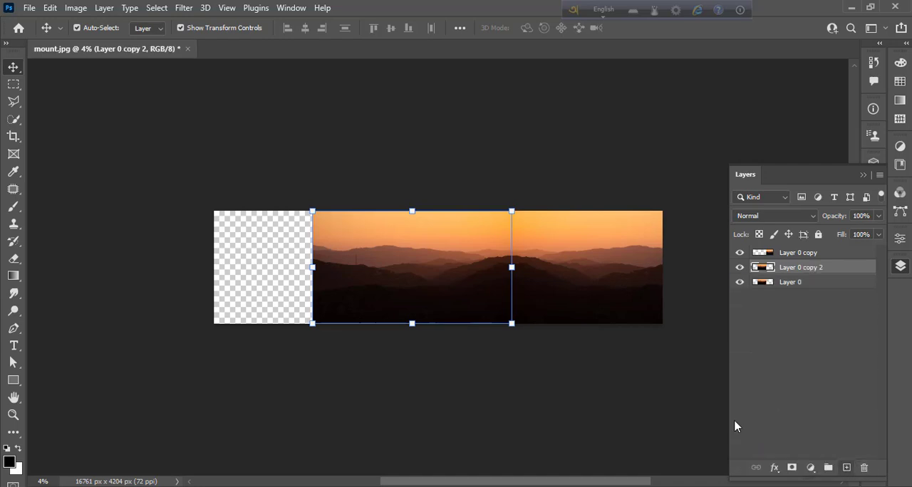
drag(388, 277, 290, 278)
- Flip the second copy horizontally and align its right edge seamlessly with the original photo's left edge
click(49, 8)
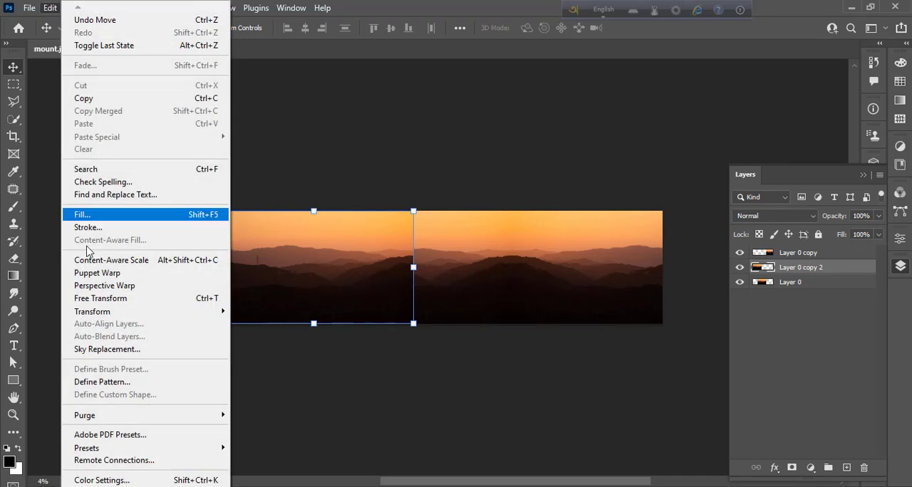
mouse_move(213, 312)
click(299, 346)
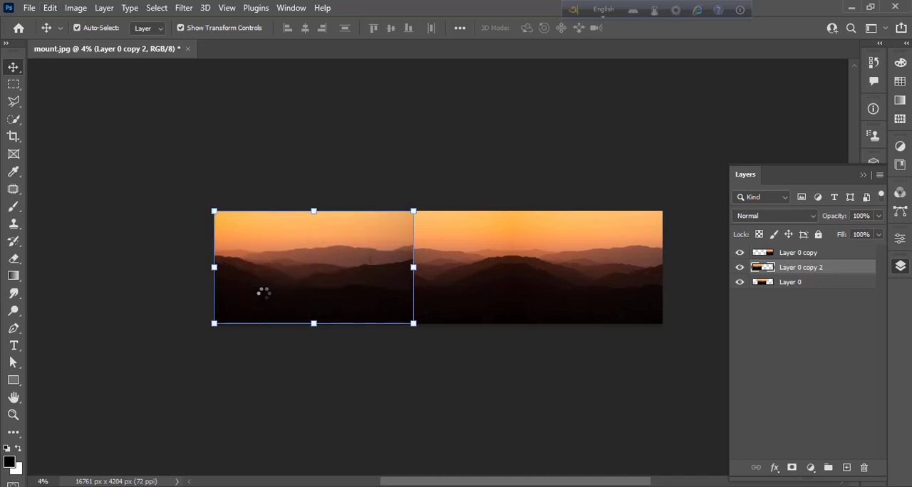
drag(324, 291, 220, 297)
click(311, 412)
click(291, 307)
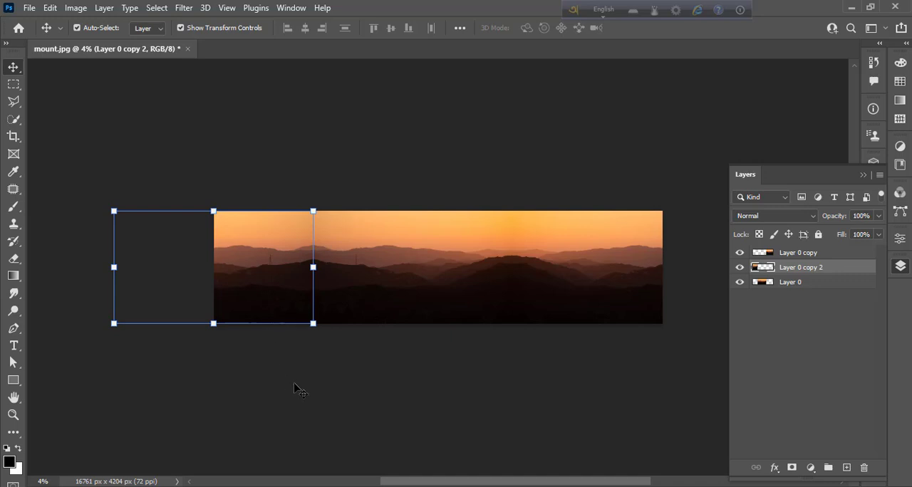
click(298, 389)
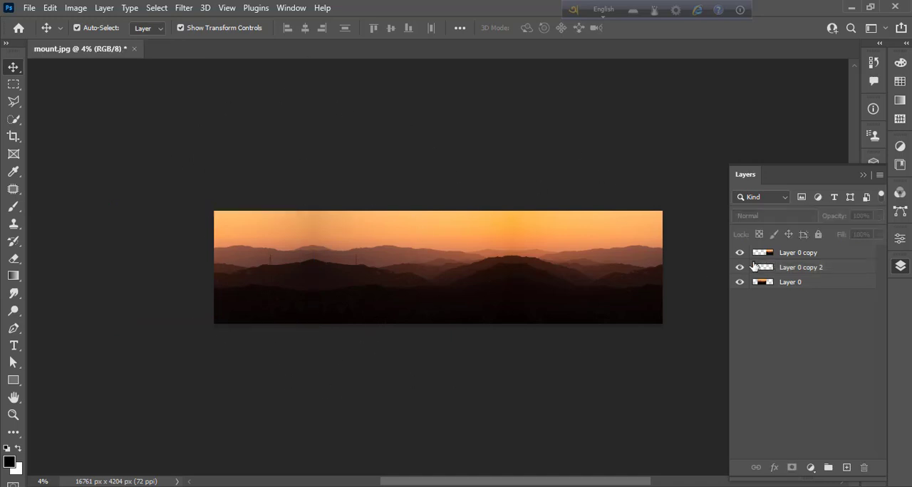
- Merge Layer 0 and its two copies into a single layer
click(798, 285)
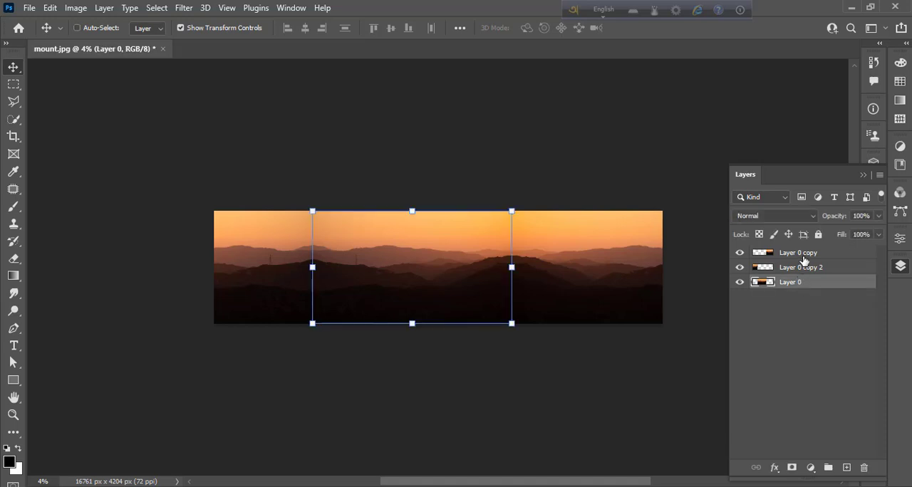
shift+click(805, 257)
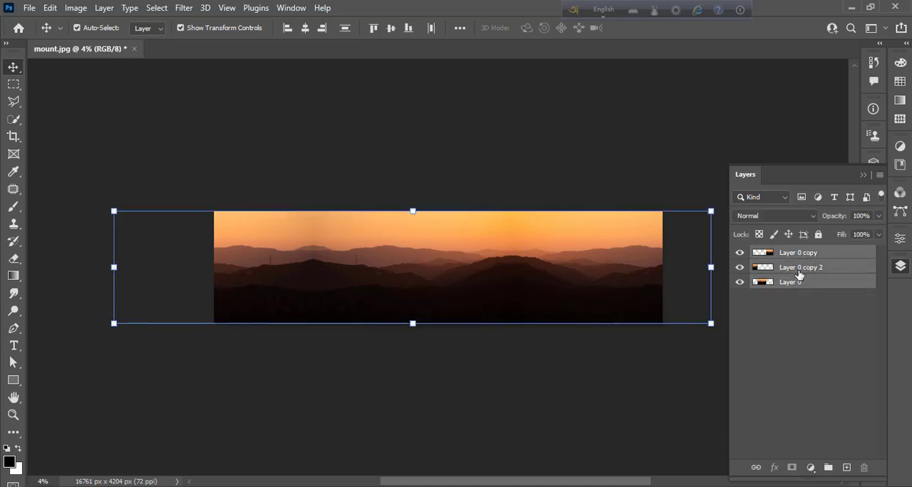
right_click(800, 275)
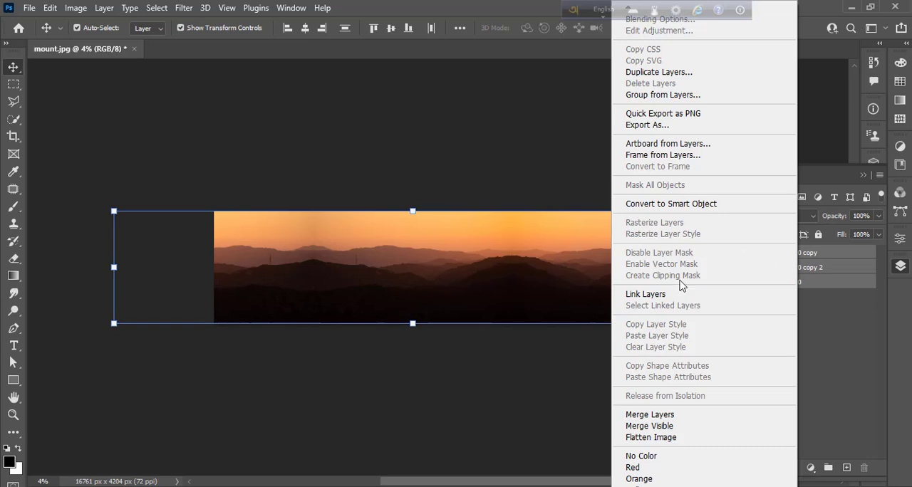
click(817, 279)
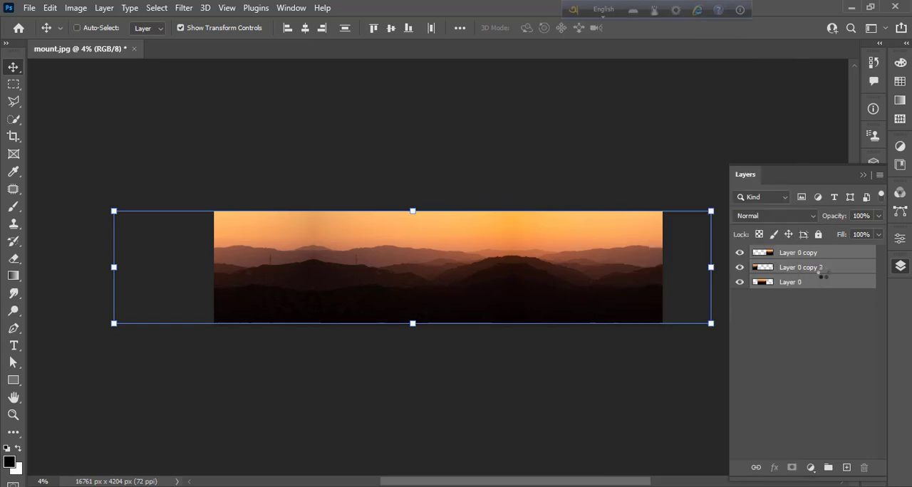
key(ctrl+e)
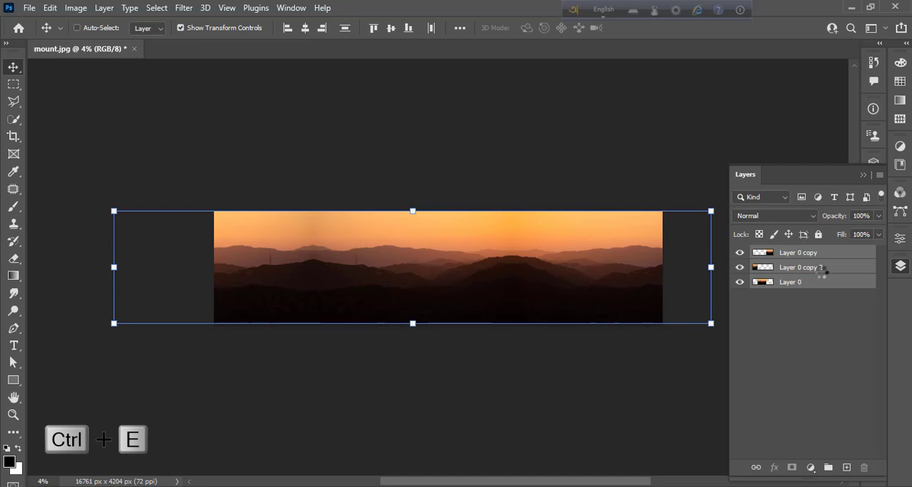
- Apply the Polar Coordinates distortion to the merged panorama using Rectangular to Polar
click(183, 9)
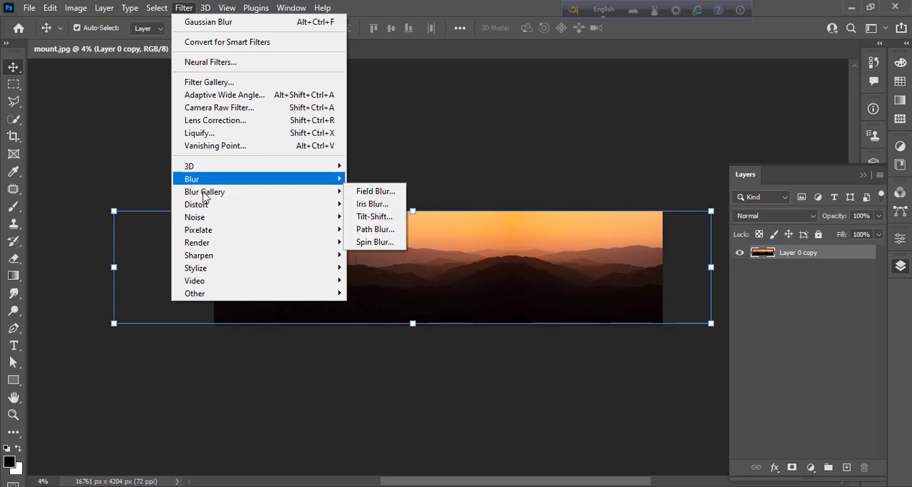
mouse_move(231, 207)
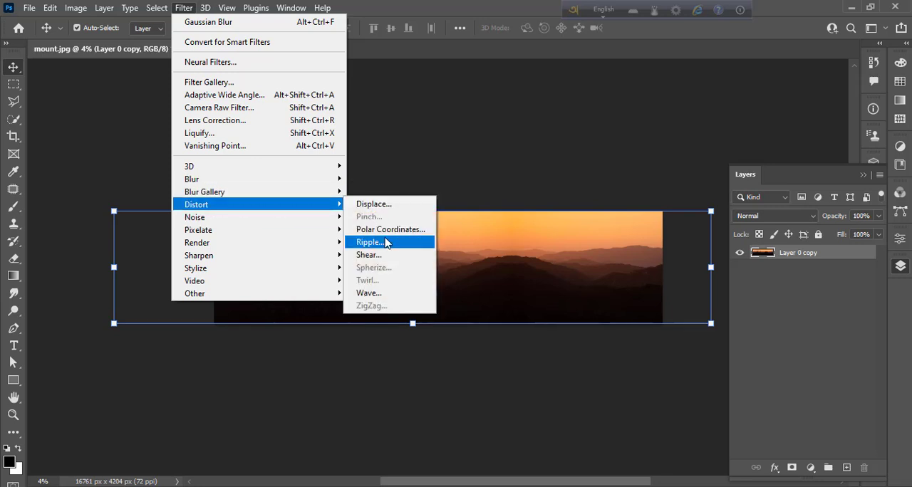
click(406, 229)
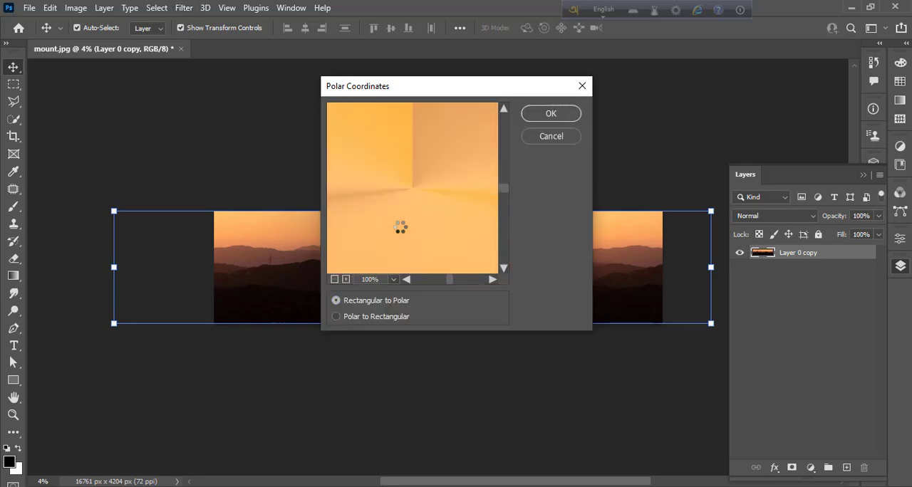
click(335, 278)
click(335, 278)
click(335, 279)
click(335, 279)
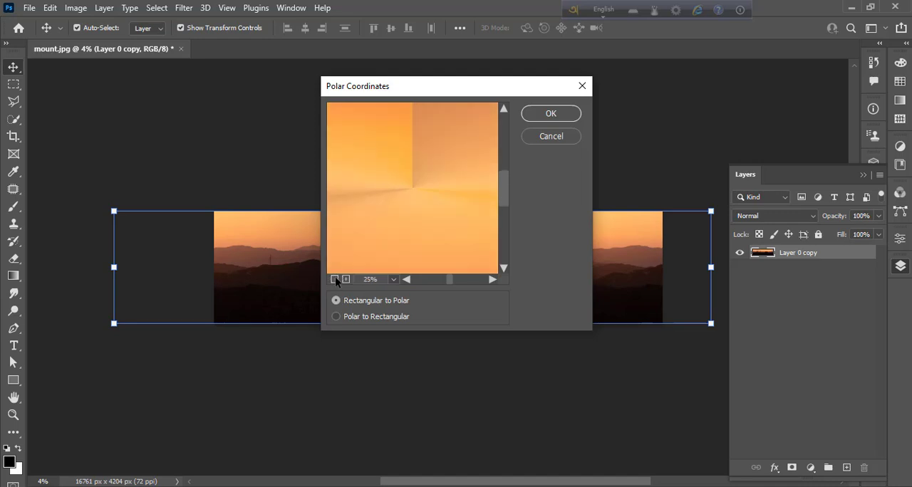
click(335, 278)
click(335, 279)
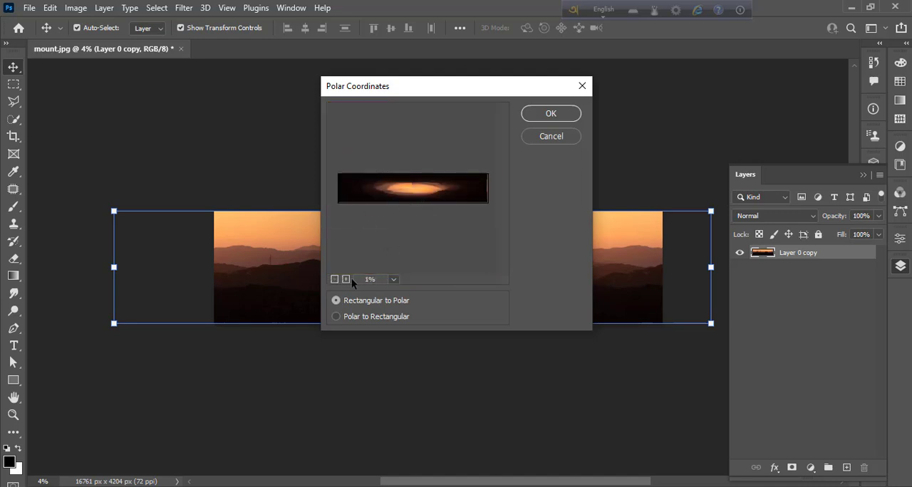
click(345, 279)
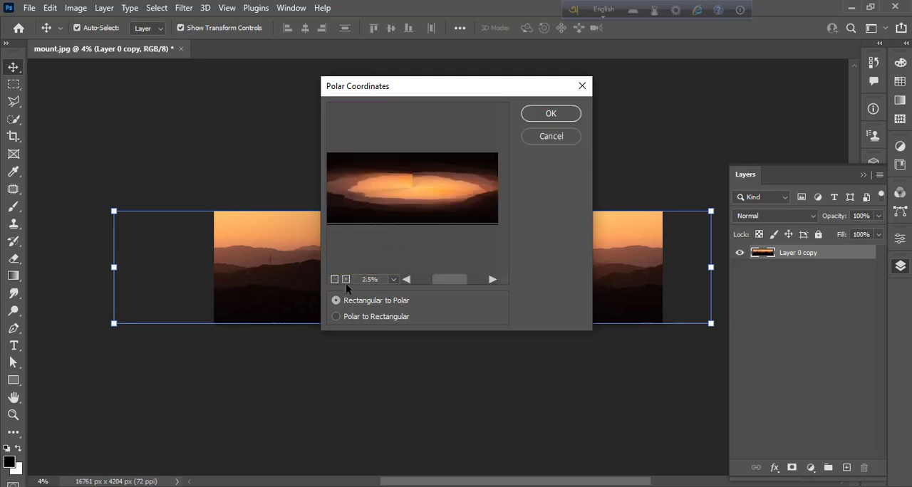
click(550, 115)
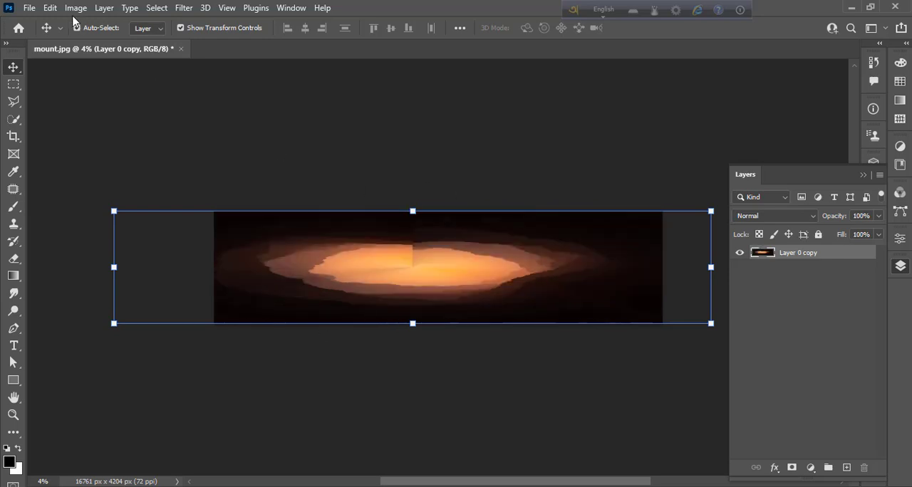
- Create a new 2000 x 2000 px document at 300 pixels/inch with a white background, and return to the mount.jpg document
click(30, 9)
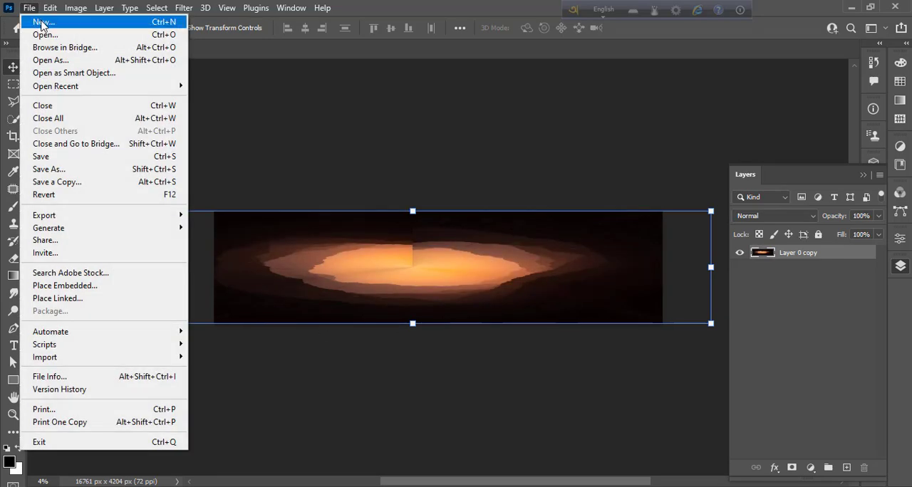
click(330, 107)
click(30, 9)
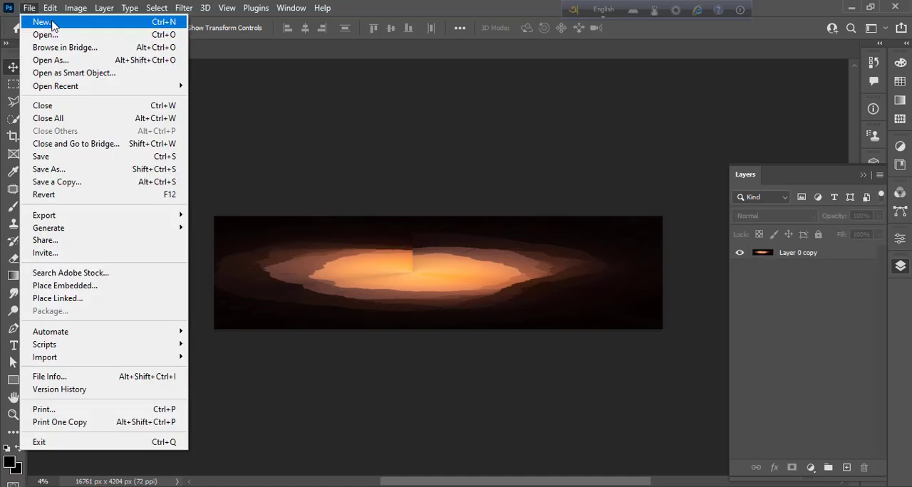
click(54, 25)
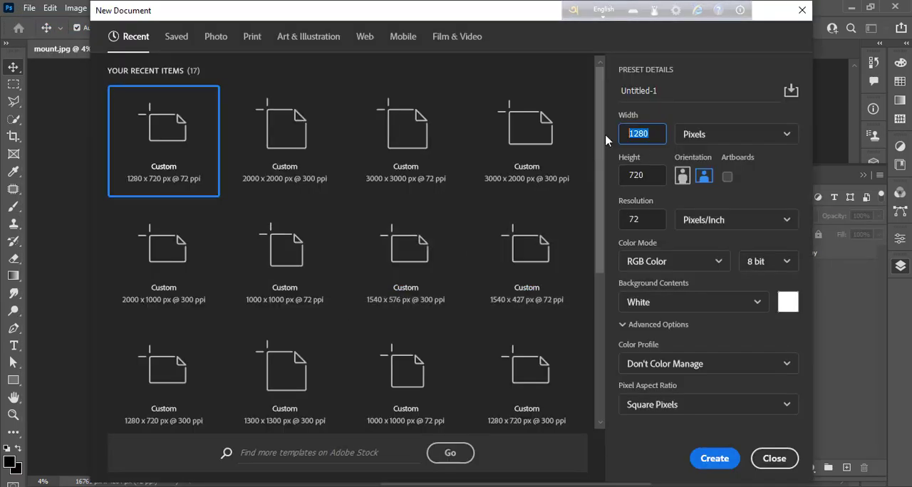
text(2)
click(644, 175)
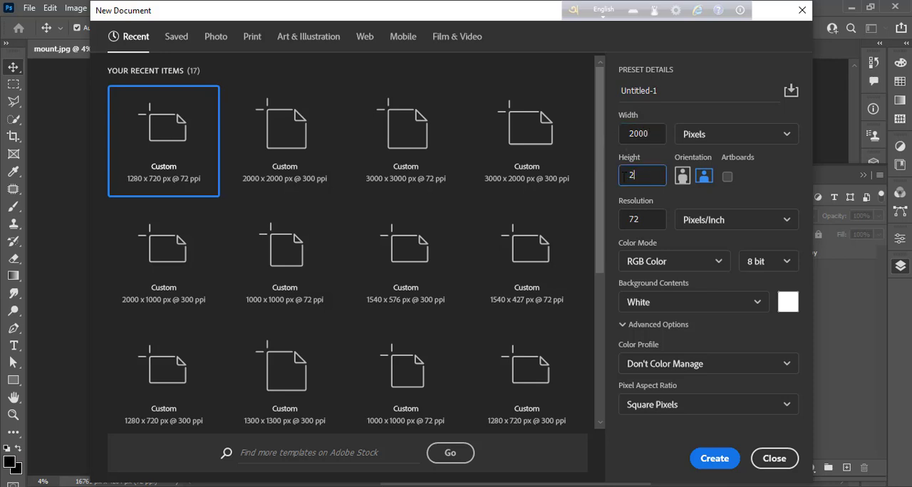
click(647, 221)
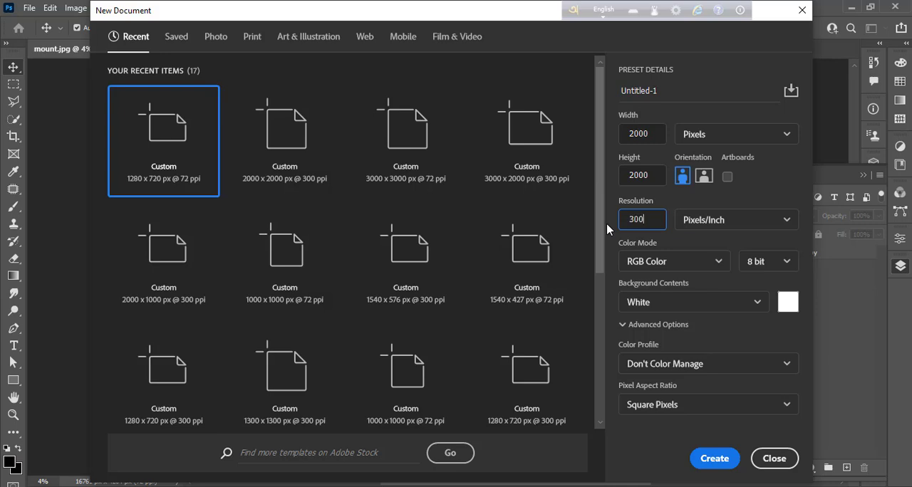
click(705, 456)
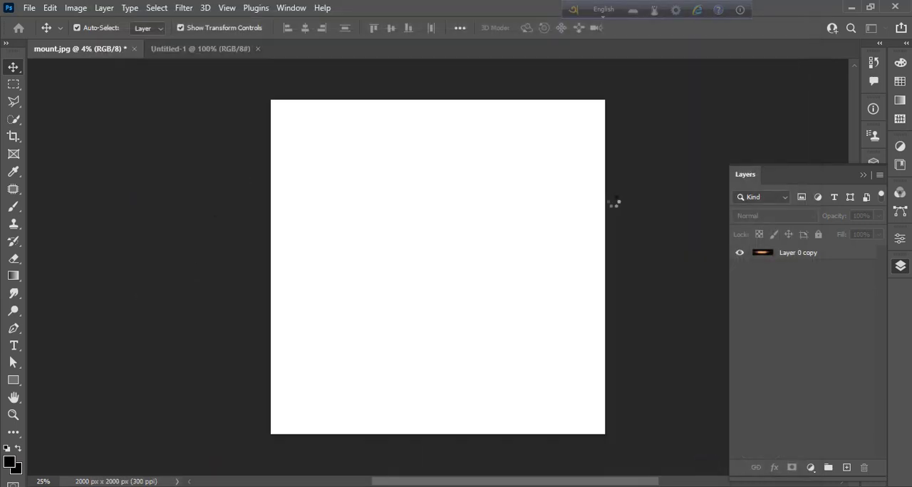
click(107, 56)
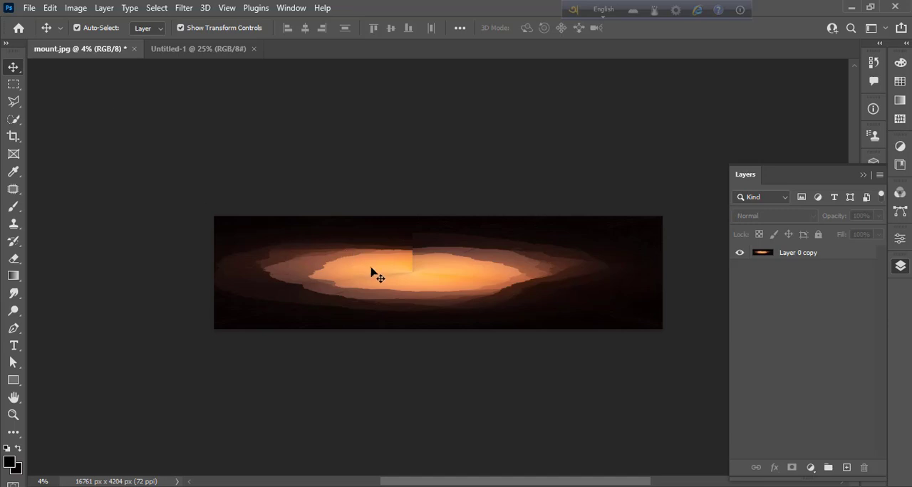
- Copy the polar-distorted panorama layer into the Untitled-1 document, scale it down proportionally to about 12.46%, and centre it horizontally
drag(370, 270, 452, 264)
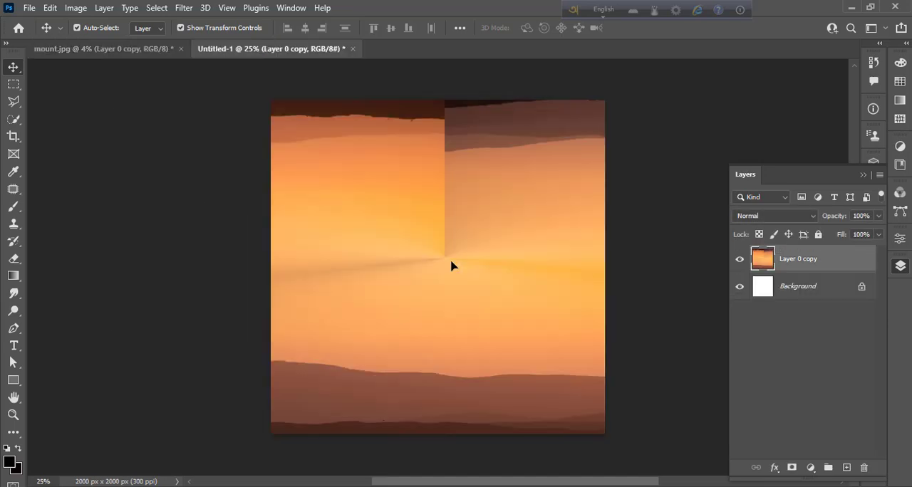
key(ctrl+minus)
key(ctrl+minus)
key(ctrl+minus)
key(ctrl+minus)
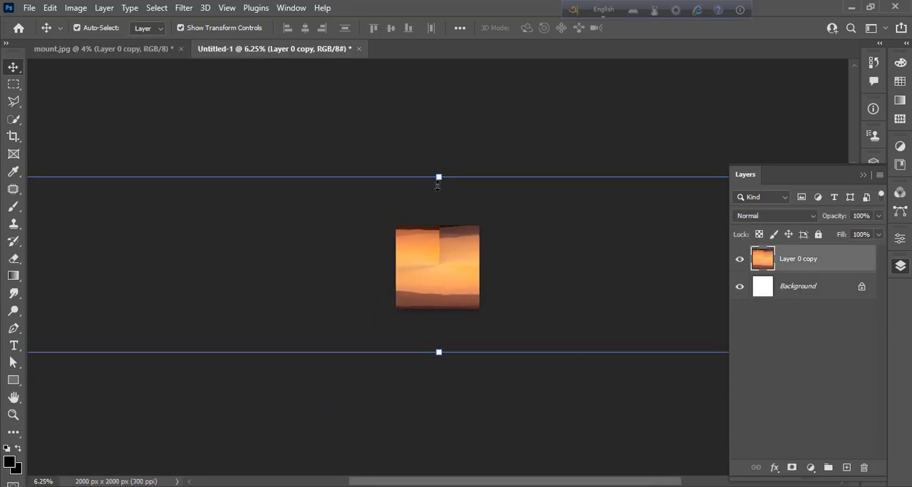
drag(438, 184, 442, 258)
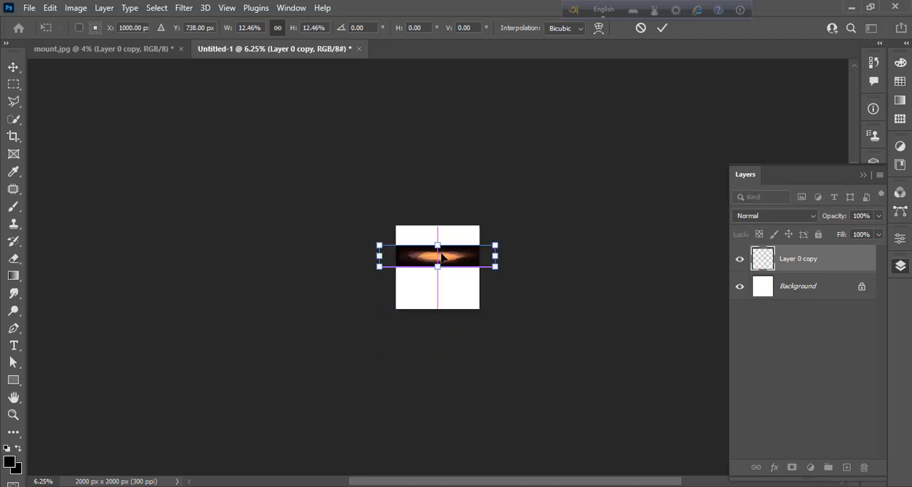
- Scale the panorama layer to 8.96% so it spans the canvas width, and move it up to the canvas's top edge
key(ctrl+plus)
key(ctrl+plus)
key(ctrl+plus)
key(ctrl+plus)
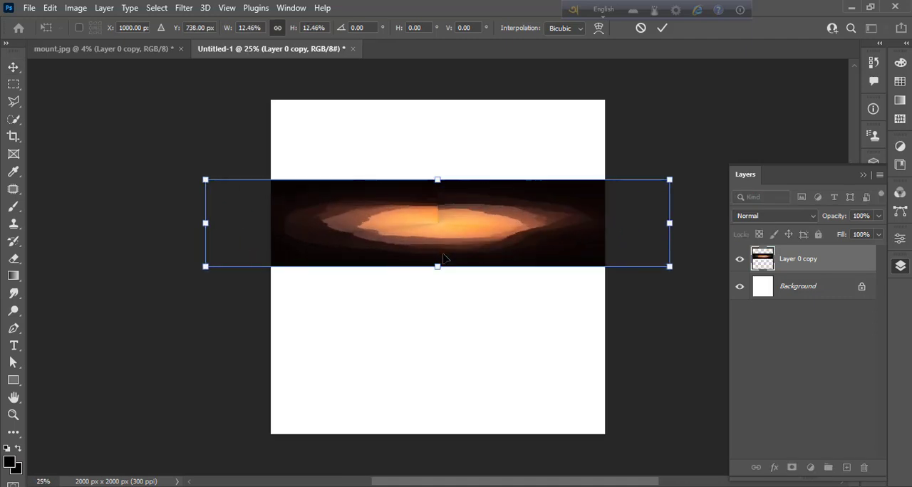
key(ctrl+plus)
drag(125, 209, 214, 209)
drag(601, 215, 546, 214)
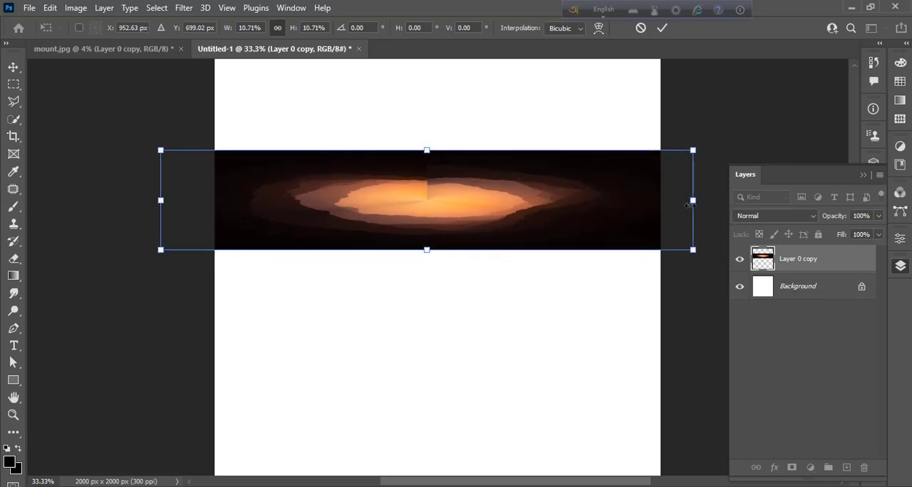
drag(692, 209, 660, 199)
drag(163, 199, 214, 199)
drag(374, 304, 371, 380)
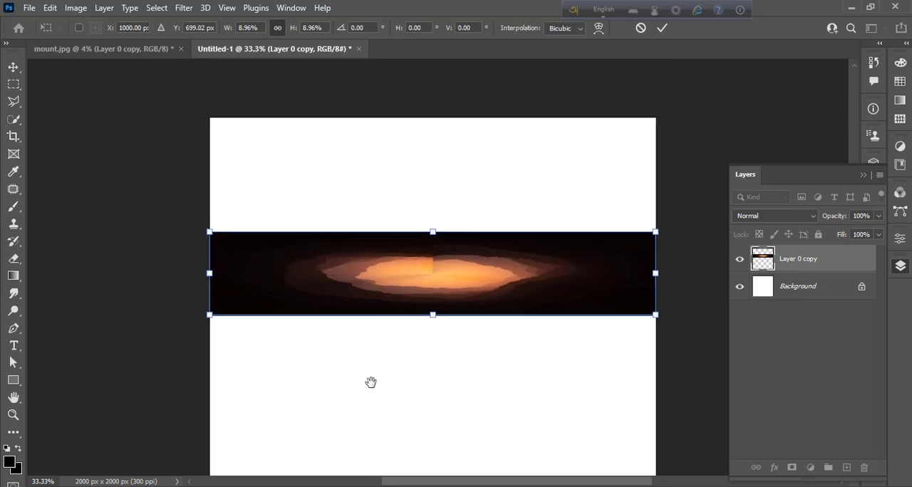
drag(403, 260, 409, 189)
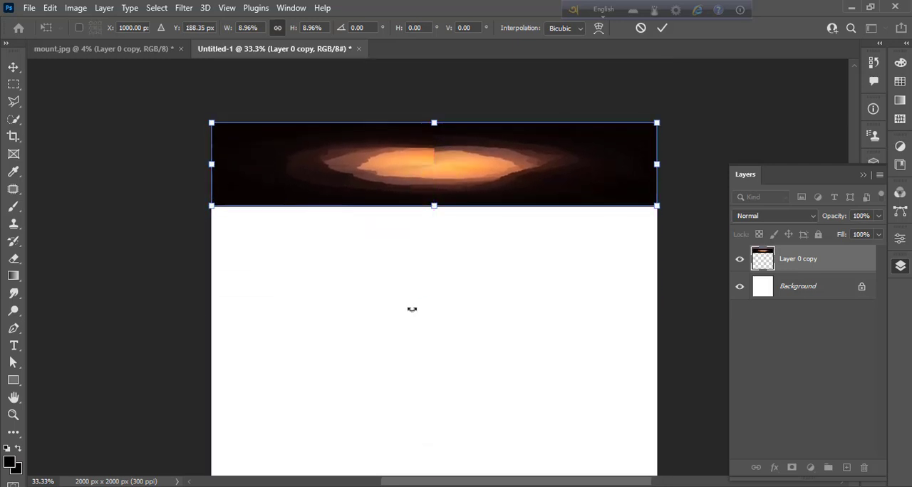
key(Return)
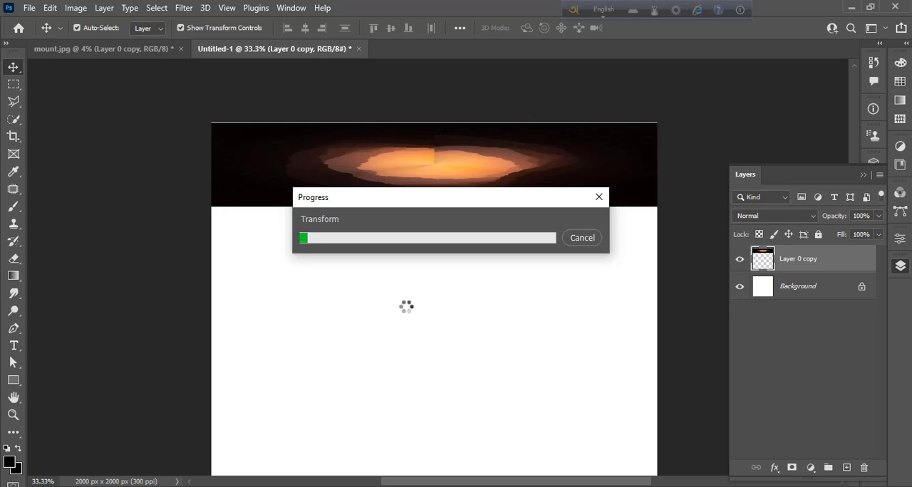
- Stretch the panorama layer downward without changing its width until it covers about 88% of the canvas height
click(424, 335)
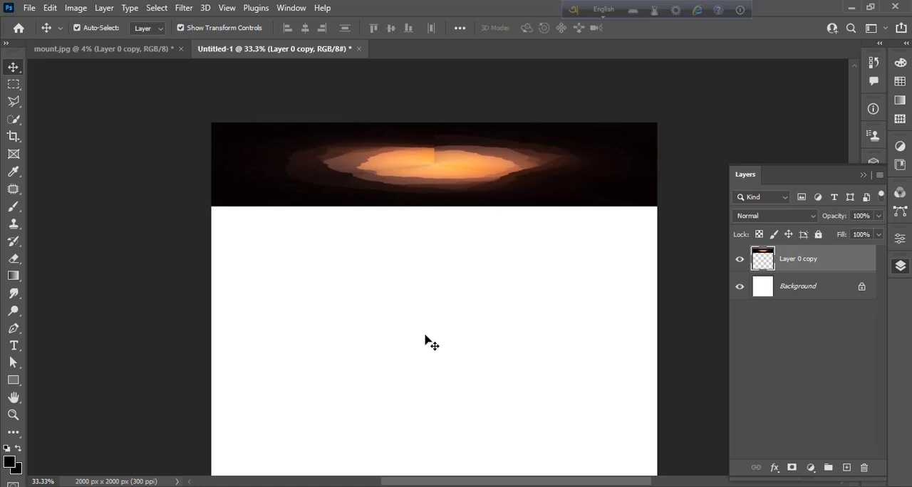
click(407, 182)
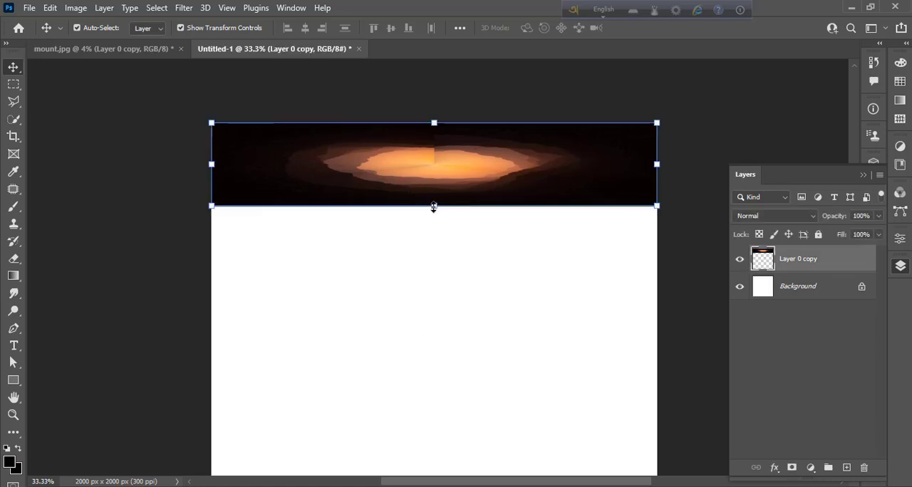
drag(433, 209, 427, 439)
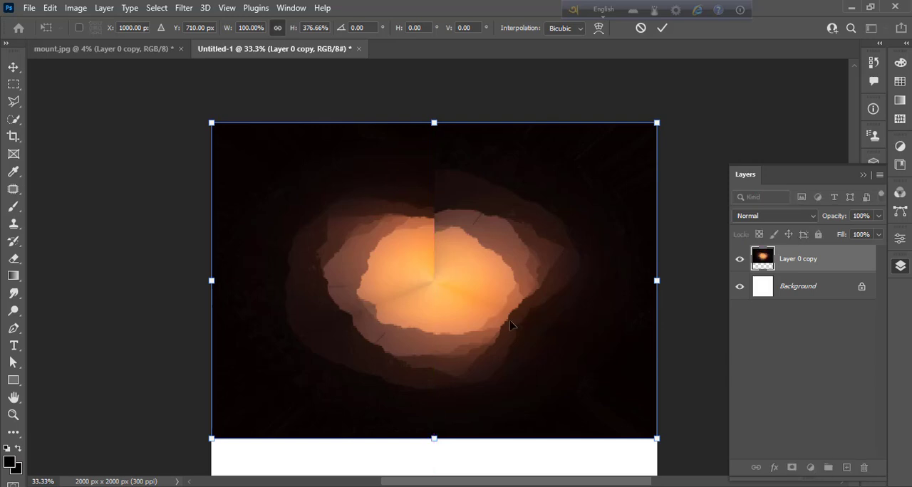
key(ctrl+minus)
drag(513, 329, 528, 225)
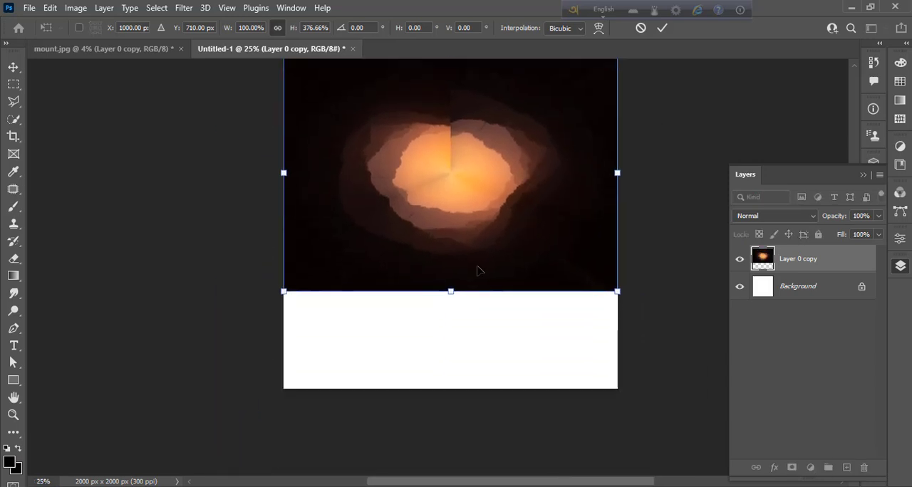
drag(450, 293, 445, 350)
key(Return)
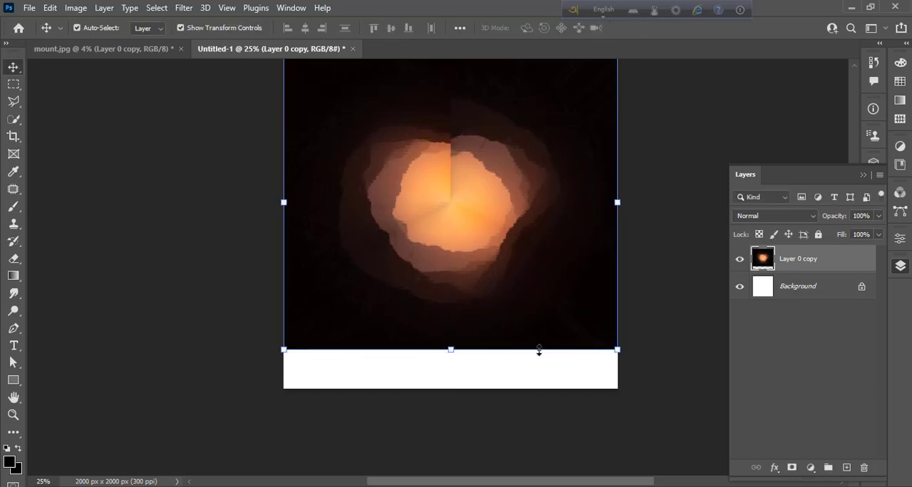
- Duplicate Layer 0 copy and turn the duplicate 180 degrees in place over the original
click(650, 267)
click(801, 269)
scroll(674, 342, up, 2)
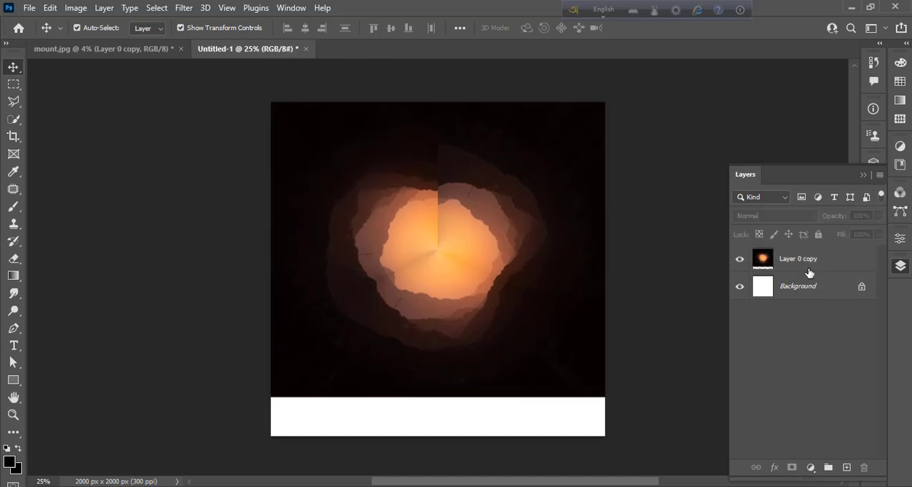
drag(812, 271, 845, 467)
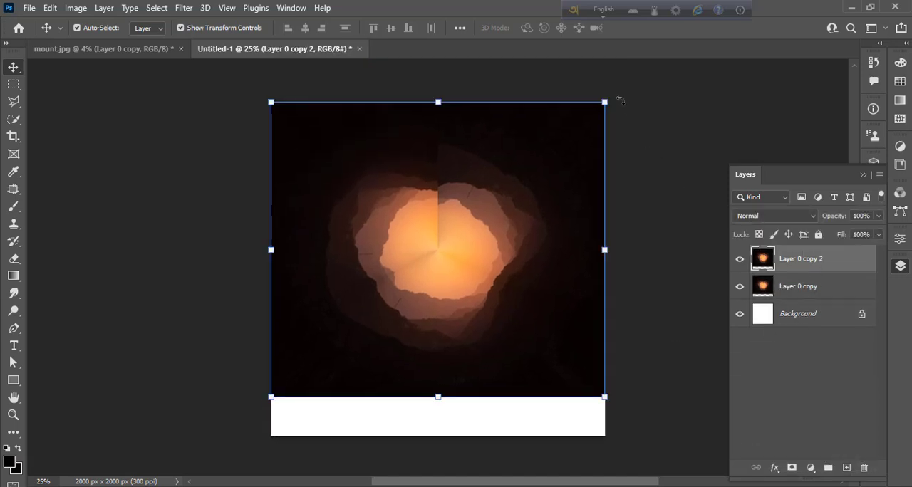
drag(617, 101, 302, 385)
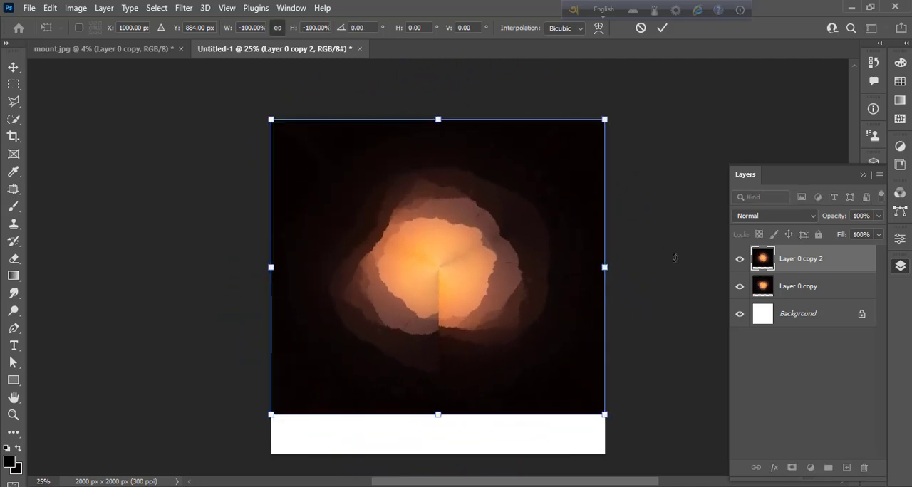
key(Return)
click(689, 288)
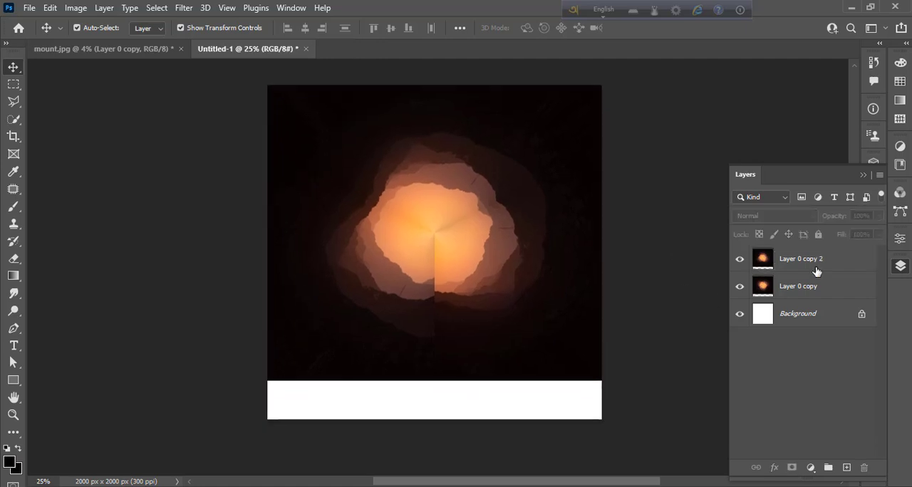
- Add a layer mask to Layer 0 copy 2 and prepare a Soft Round brush with 100% opacity and 0% hardness
click(819, 264)
click(792, 467)
click(15, 208)
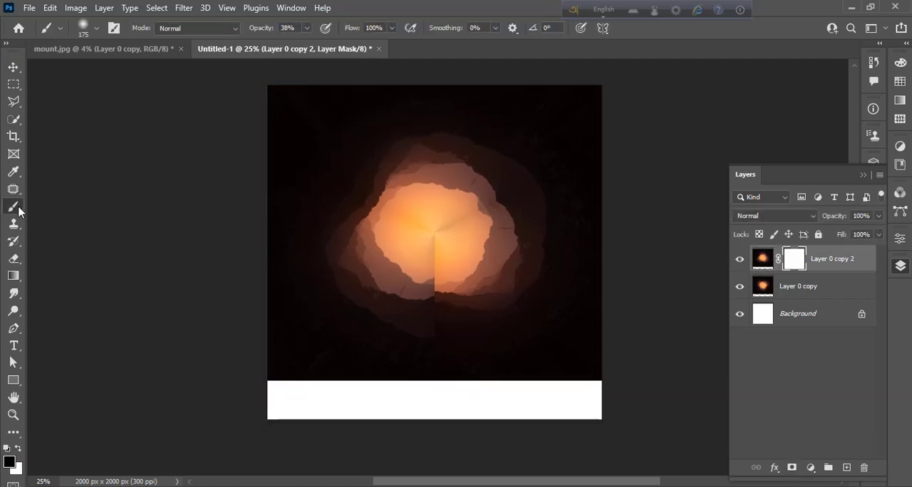
click(307, 28)
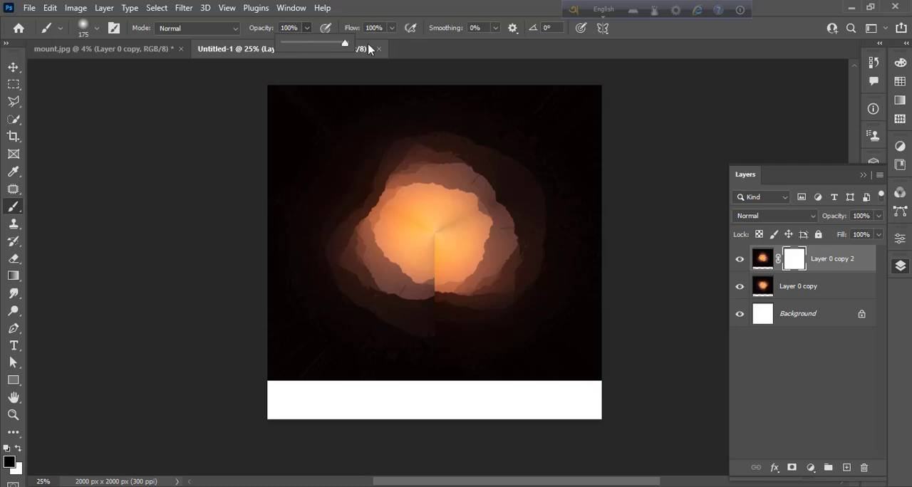
click(61, 29)
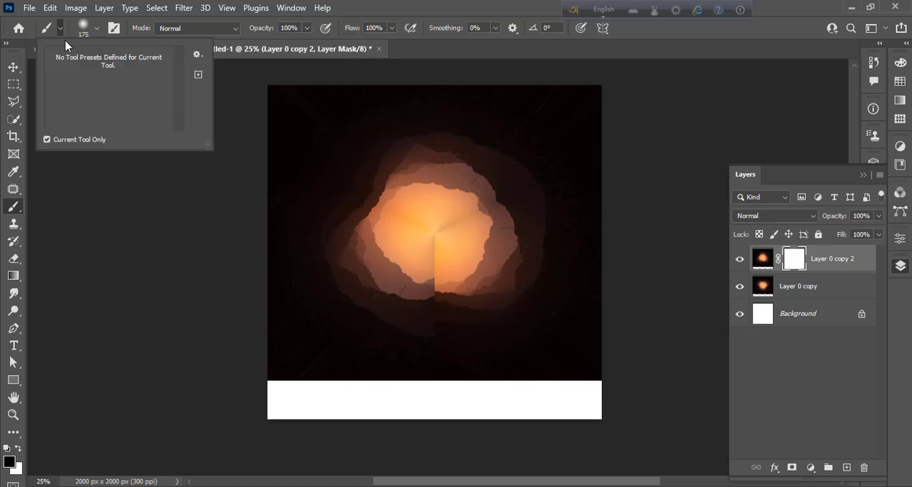
click(96, 28)
click(96, 27)
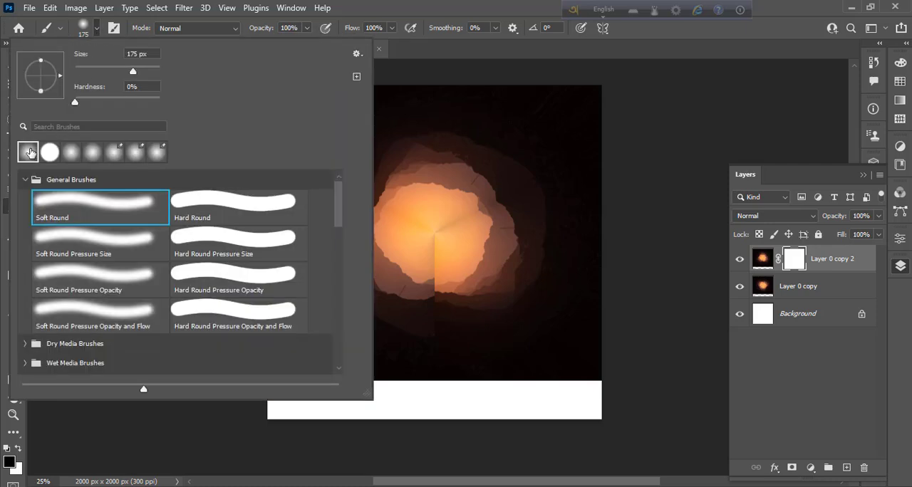
click(93, 32)
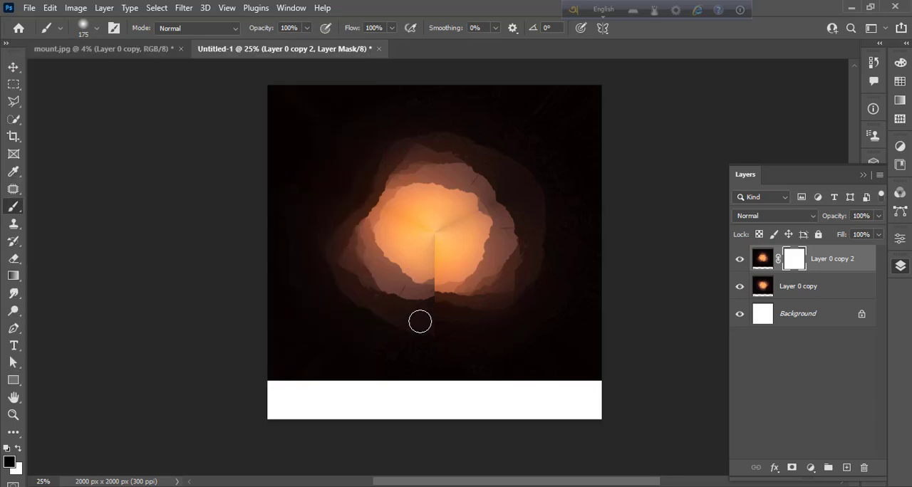
- Paint black on the mask of Layer 0 copy 2 with a 400 px brush, hiding the vertical seam from the centre downward
key(bracketright)
key(bracketright)
key(bracketright)
key(bracketright)
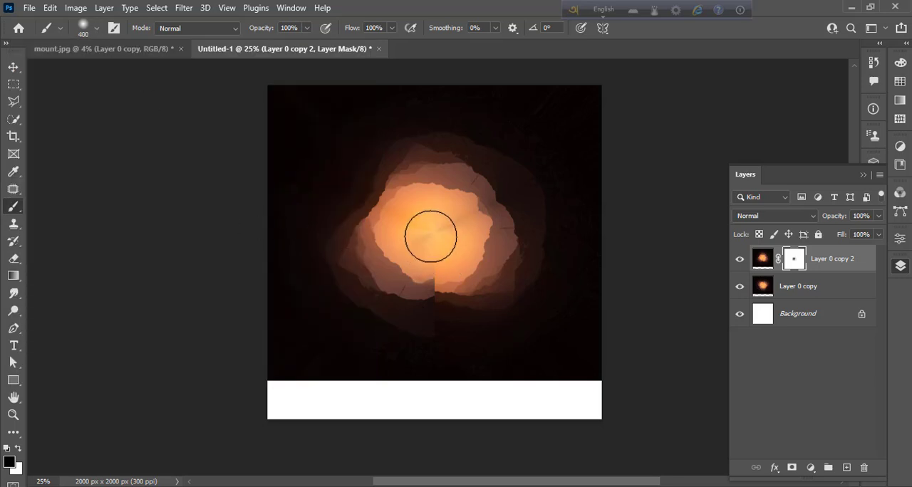
click(432, 234)
drag(432, 234, 426, 276)
drag(429, 319, 431, 350)
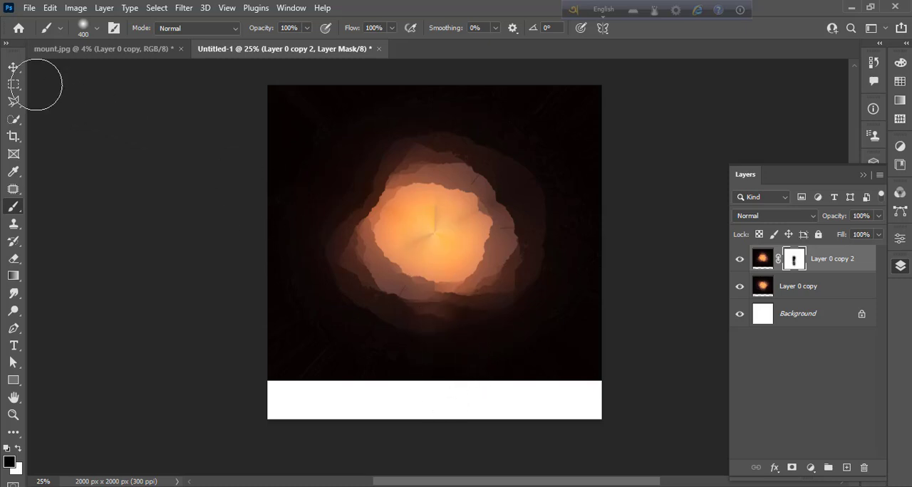
- Merge Layer 0 copy 2 and Layer 0 copy into a single layer
click(13, 67)
click(112, 202)
click(840, 264)
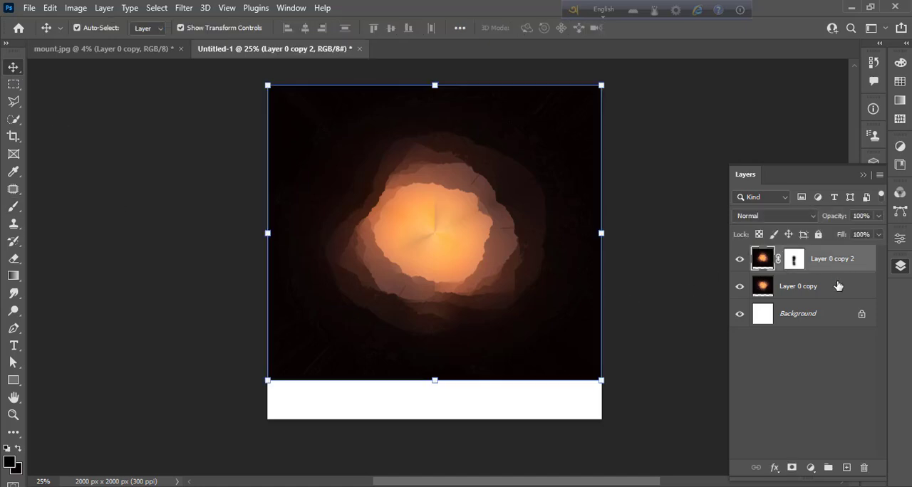
ctrl+click(838, 294)
key(ctrl+e)
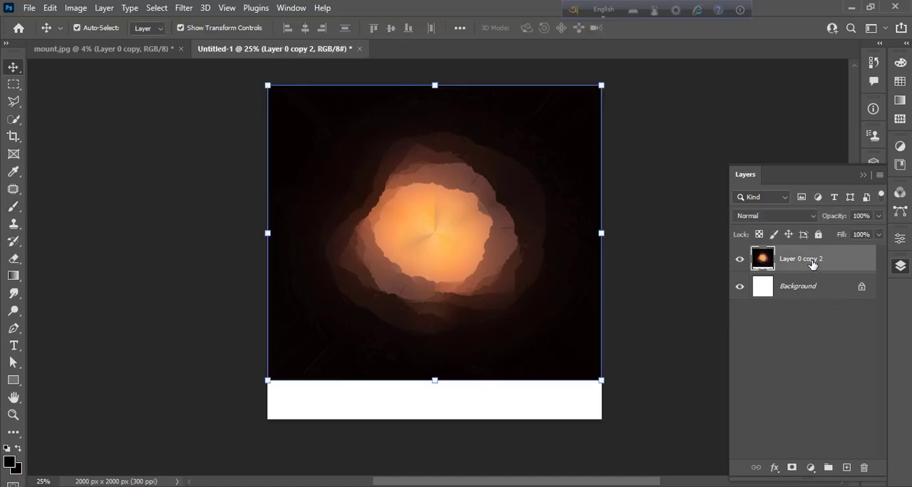
- Duplicate the merged layer, flip the duplicate horizontally, and move it straight down to cover the white strip below the image
drag(812, 264, 847, 468)
click(50, 7)
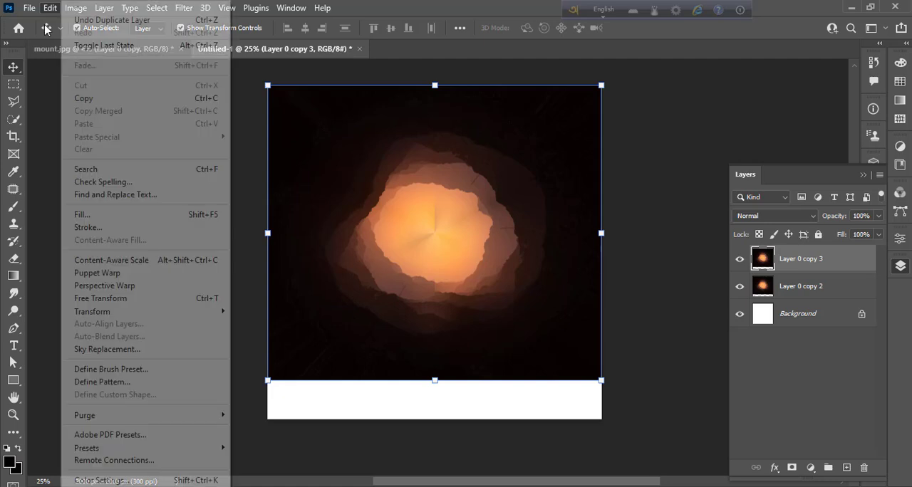
mouse_move(205, 313)
click(255, 299)
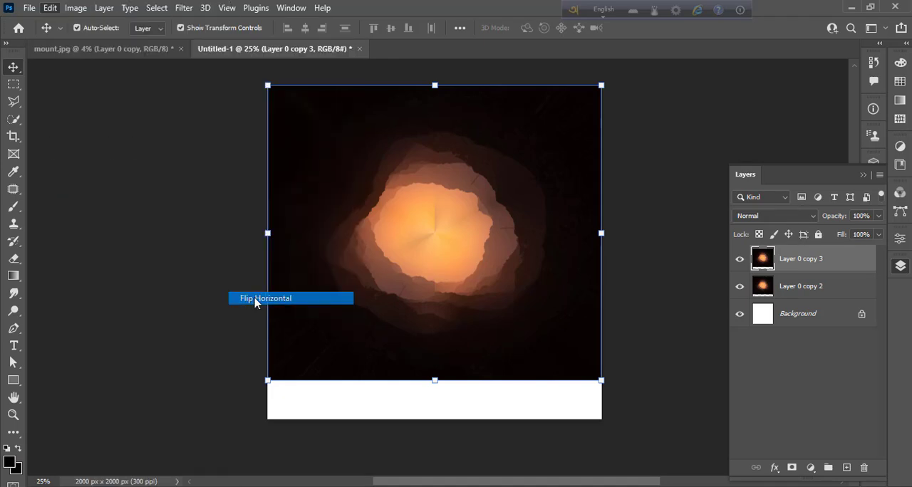
drag(506, 136, 507, 333)
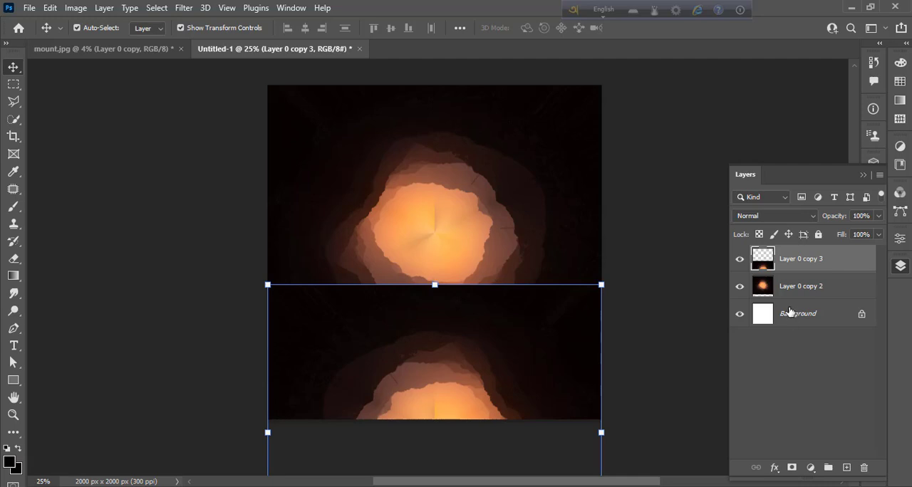
- Mask Layer 0 copy 3 and paint black along its upper edge with a 400 px hard round brush to reveal the glow's lower part
click(791, 468)
click(14, 207)
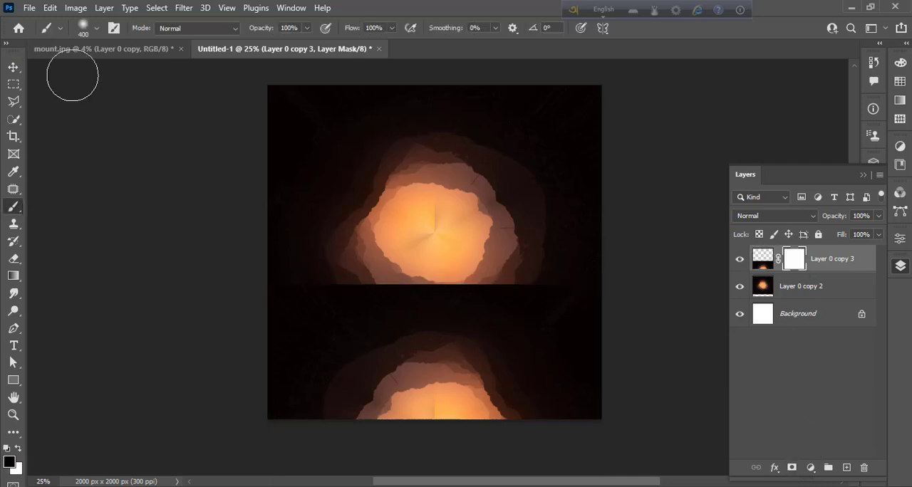
click(95, 28)
click(55, 154)
double_click(203, 228)
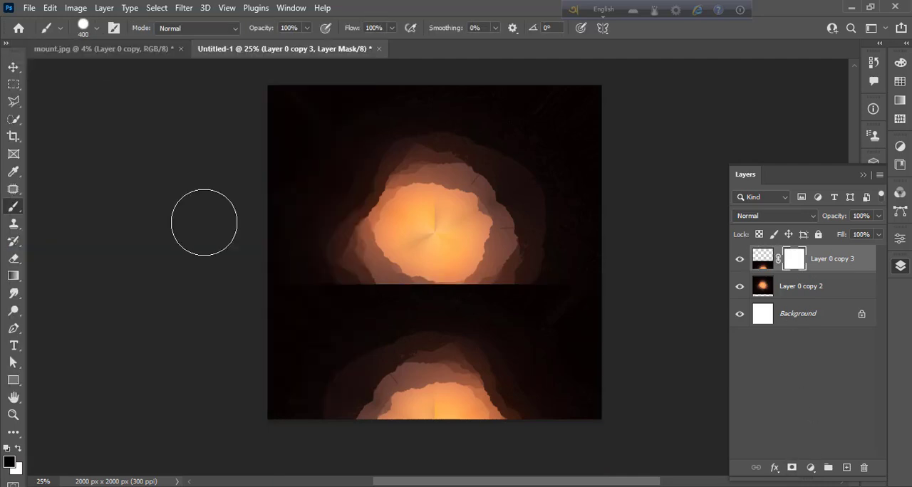
mouse_move(408, 288)
mouse_down()
mouse_move(428, 277)
mouse_move(478, 278)
mouse_move(595, 316)
mouse_move(543, 306)
mouse_move(499, 280)
mouse_move(412, 275)
mouse_move(315, 286)
mouse_move(280, 317)
mouse_move(331, 301)
mouse_move(331, 291)
mouse_move(403, 276)
mouse_move(532, 281)
mouse_move(536, 295)
mouse_move(459, 278)
mouse_move(421, 282)
mouse_move(589, 290)
mouse_move(588, 300)
mouse_move(637, 334)
mouse_move(506, 305)
mouse_move(472, 281)
mouse_move(506, 287)
mouse_move(525, 324)
mouse_move(436, 289)
mouse_move(383, 288)
mouse_move(524, 251)
mouse_move(472, 274)
mouse_move(470, 288)
mouse_move(491, 290)
mouse_move(461, 287)
mouse_move(517, 292)
mouse_move(578, 315)
mouse_move(489, 291)
mouse_up()
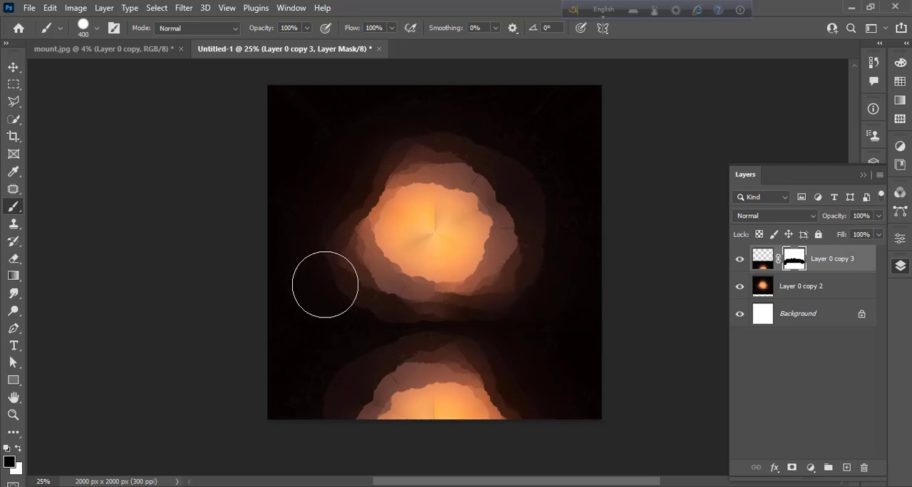
click(14, 67)
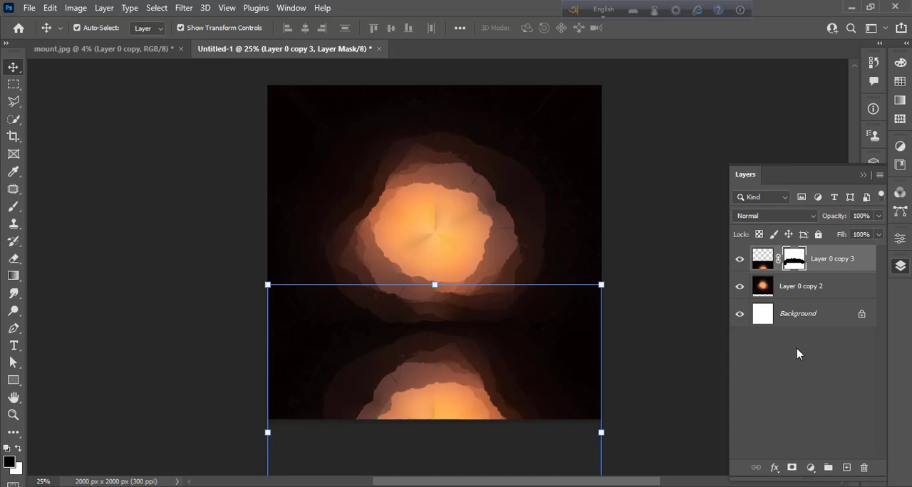
click(657, 244)
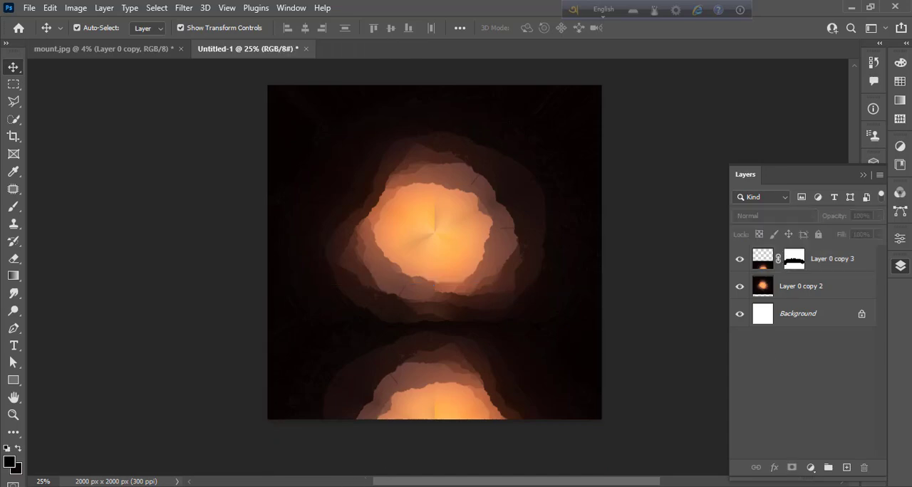
- Switch to File Explorer and place the men image from the pm folder into the Untitled-1 document
key(alt+Tab)
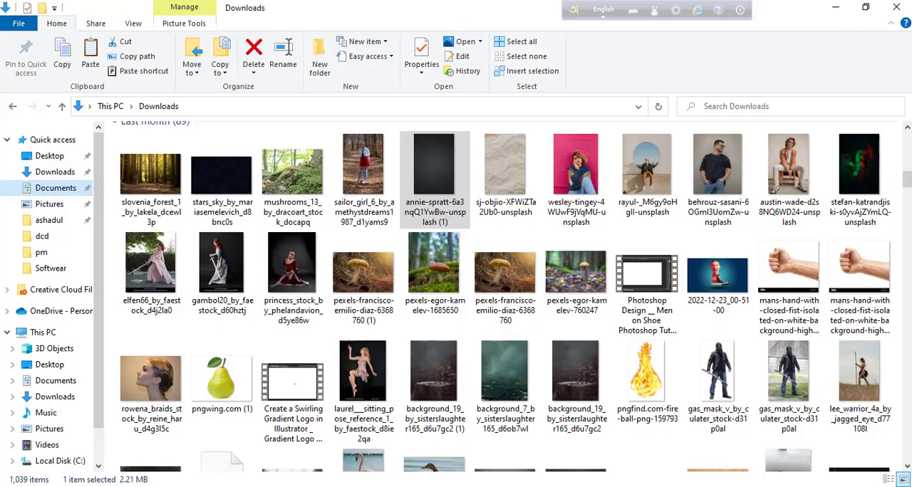
mouse_move(313, 486)
click(41, 252)
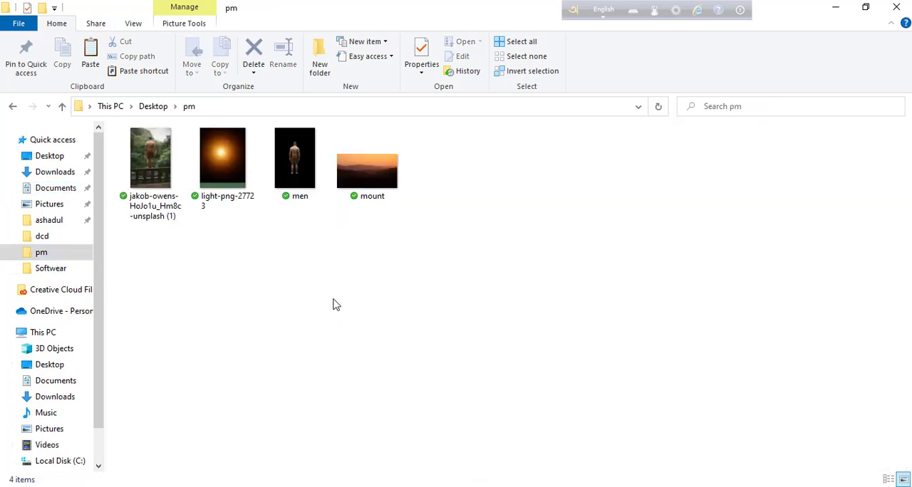
drag(300, 182, 426, 310)
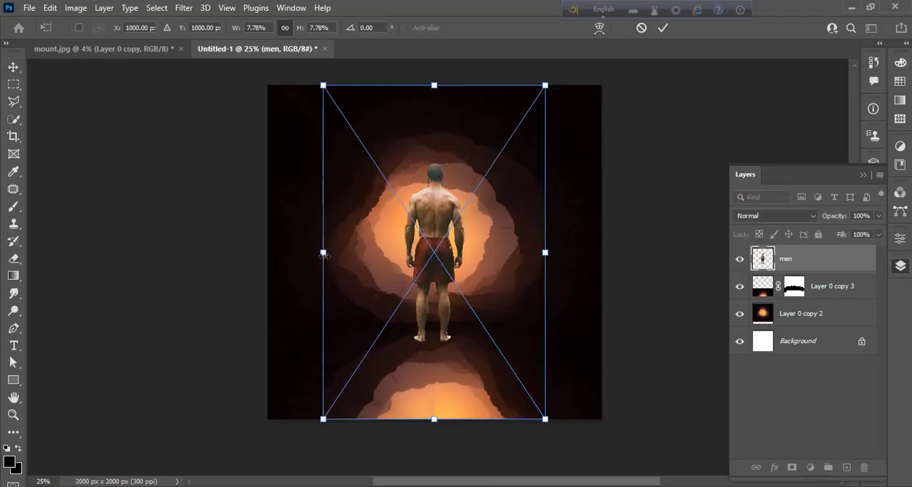
- Scale the placed man to 4.68% and stand him on the dark horizon, slightly right of the glow's centre
drag(324, 256, 465, 216)
drag(497, 242, 436, 276)
key(Down)
key(Down)
key(Down)
key(Down)
key(Down)
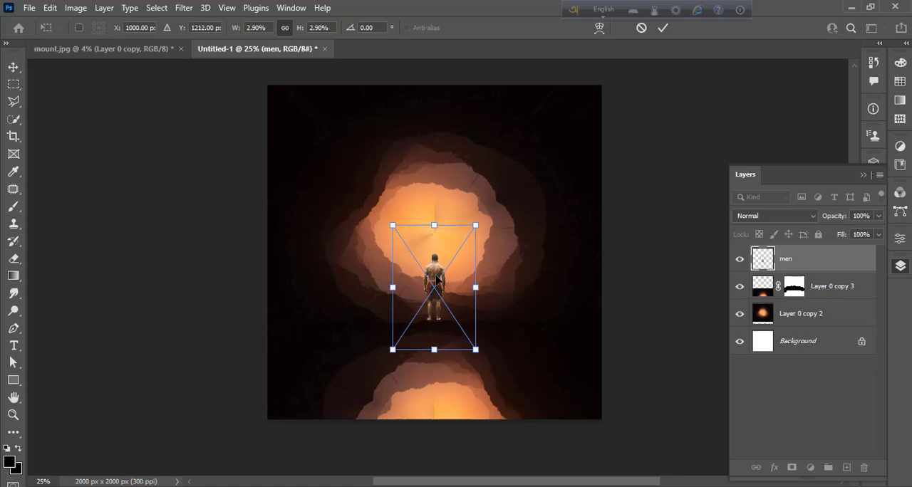
key(Down)
key(Down)
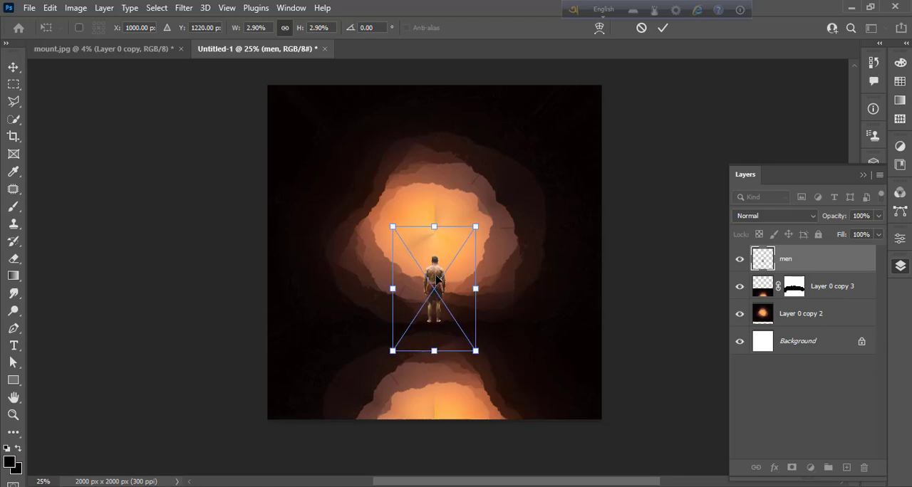
drag(433, 228, 433, 149)
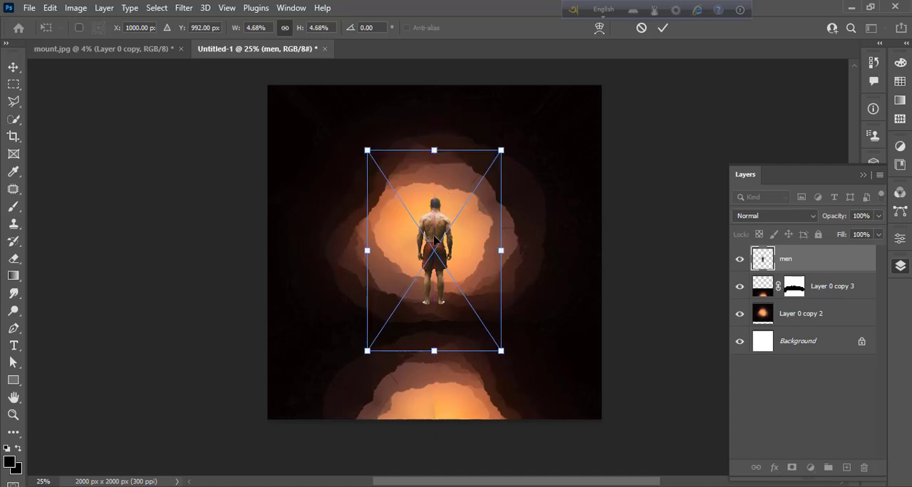
drag(437, 238, 452, 263)
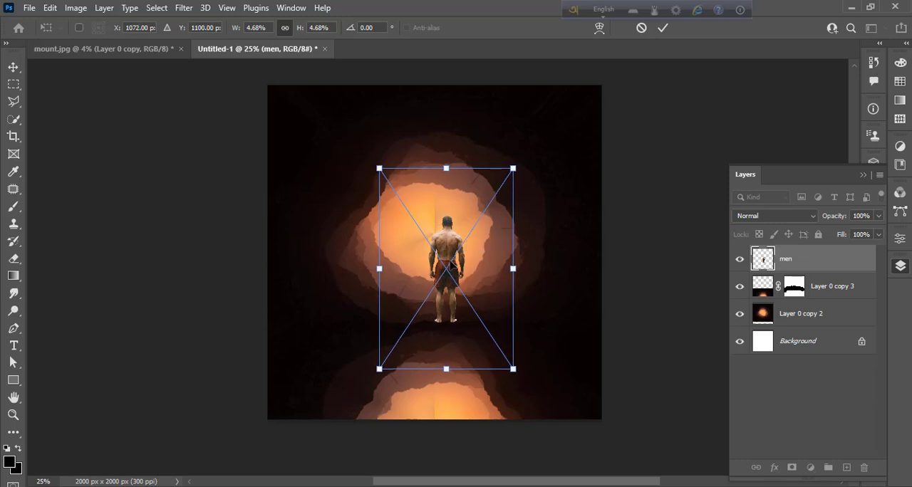
key(Return)
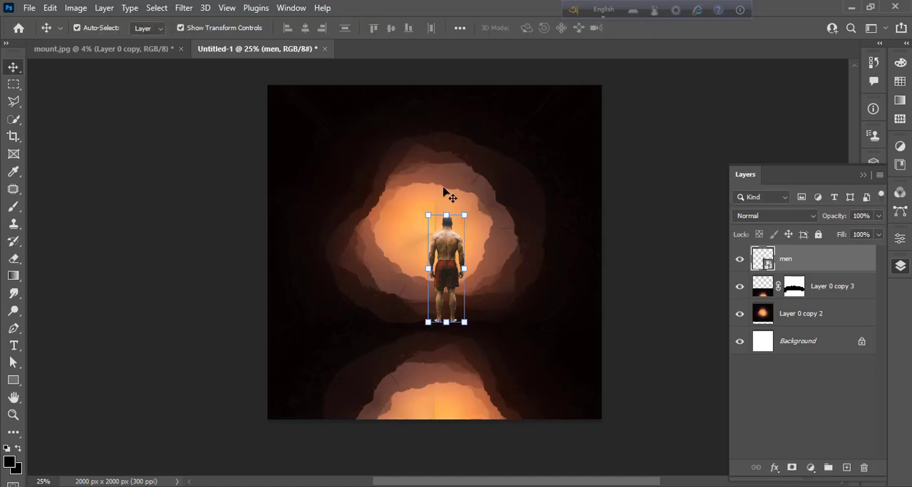
click(650, 289)
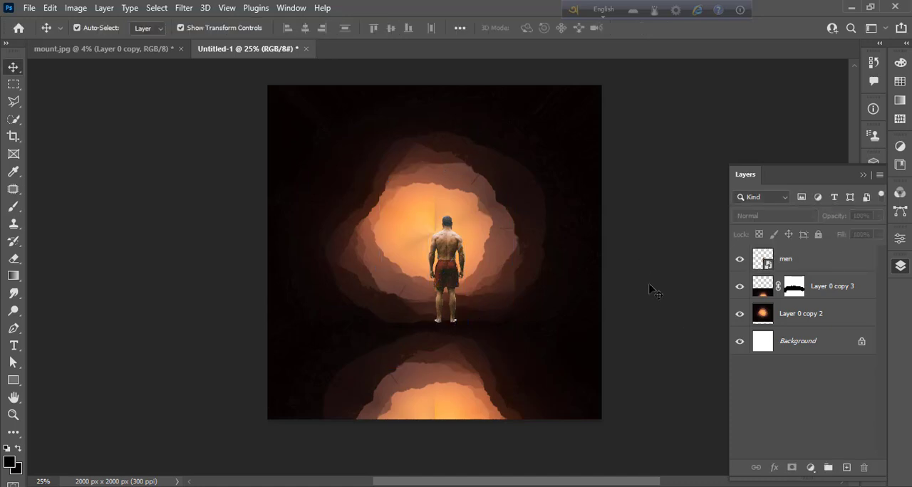
- Darken the men layer with Brightness -150 and Contrast 100, and rasterize the layer
click(452, 275)
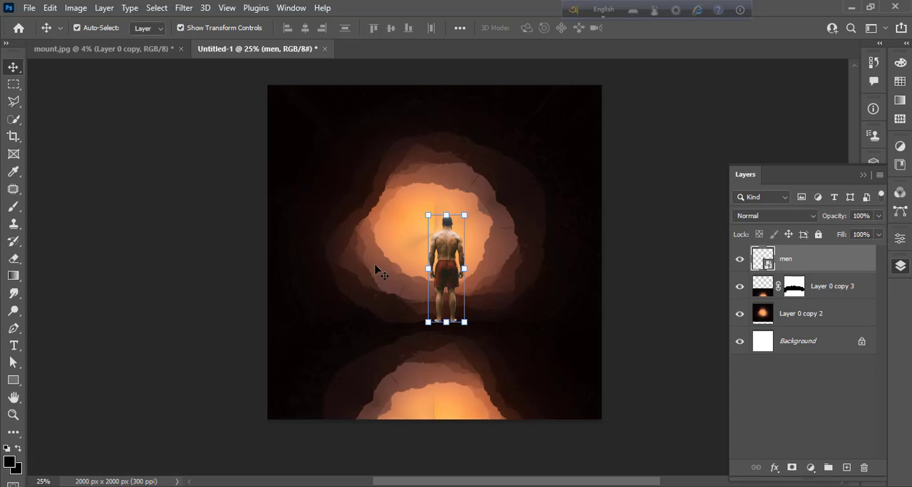
click(75, 7)
mouse_move(163, 43)
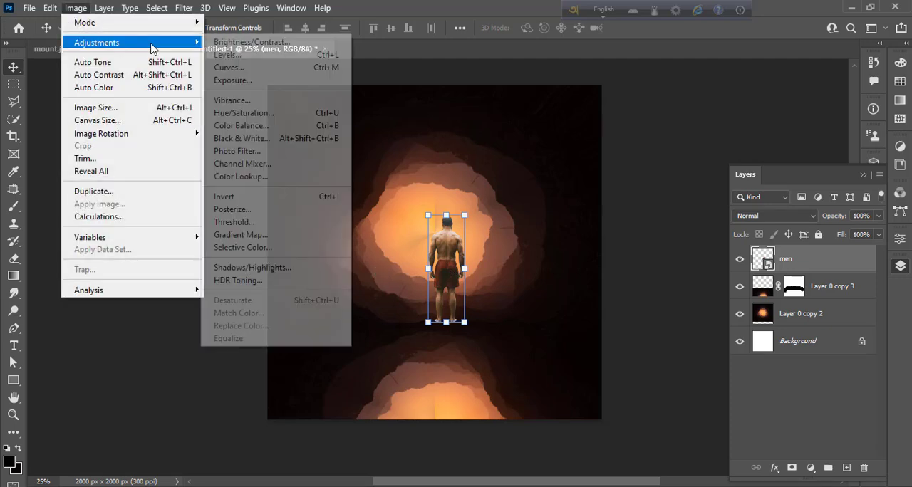
click(237, 43)
drag(420, 150, 346, 150)
drag(423, 184, 501, 183)
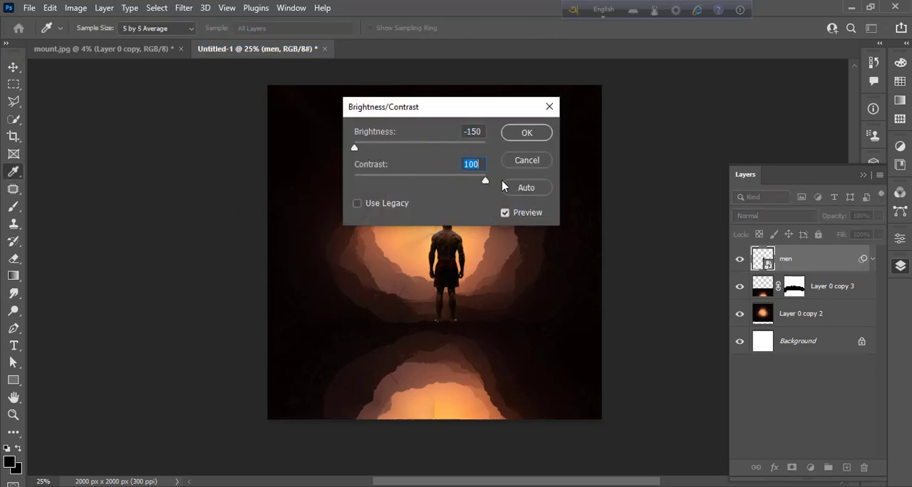
click(527, 133)
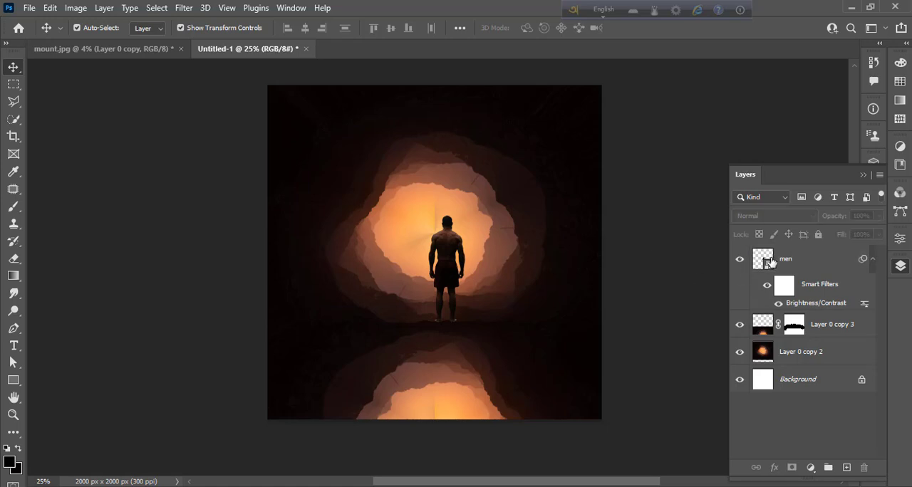
right_click(808, 261)
click(677, 280)
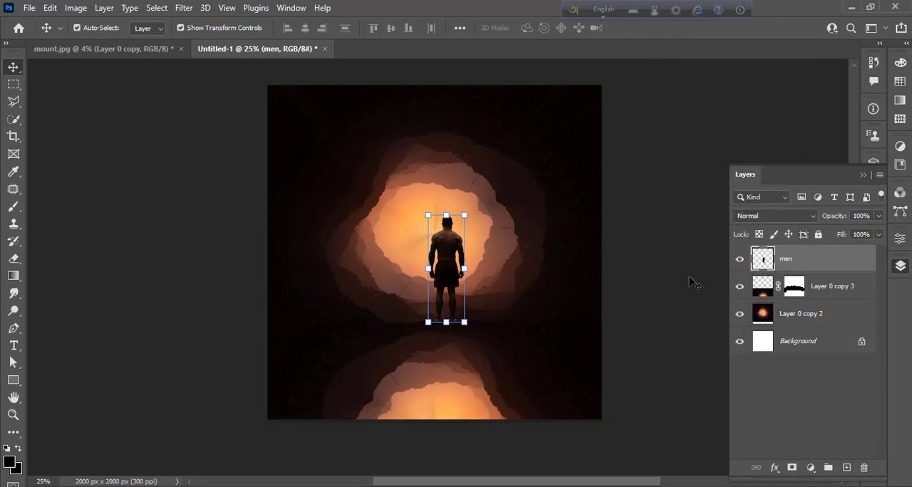
- Duplicate the men layer and flip the copy vertically below his feet, stretched to about 109% height, as a reflection
drag(813, 263, 847, 468)
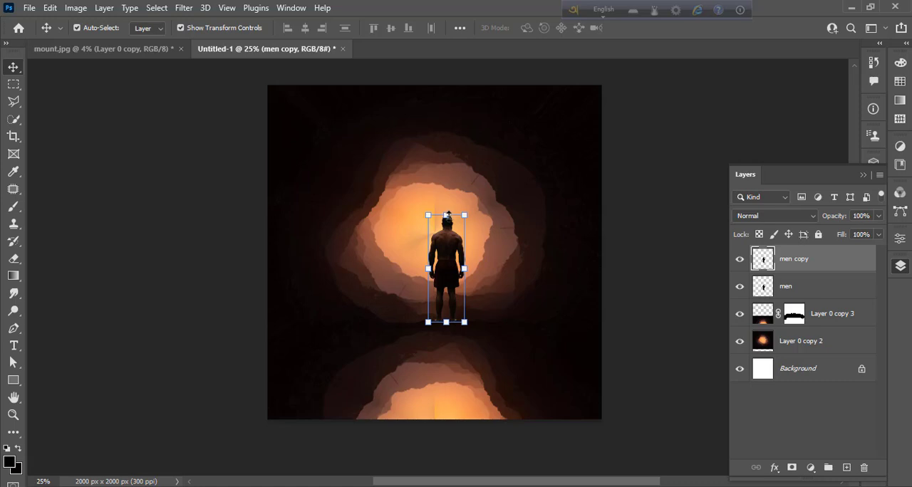
drag(448, 214, 449, 447)
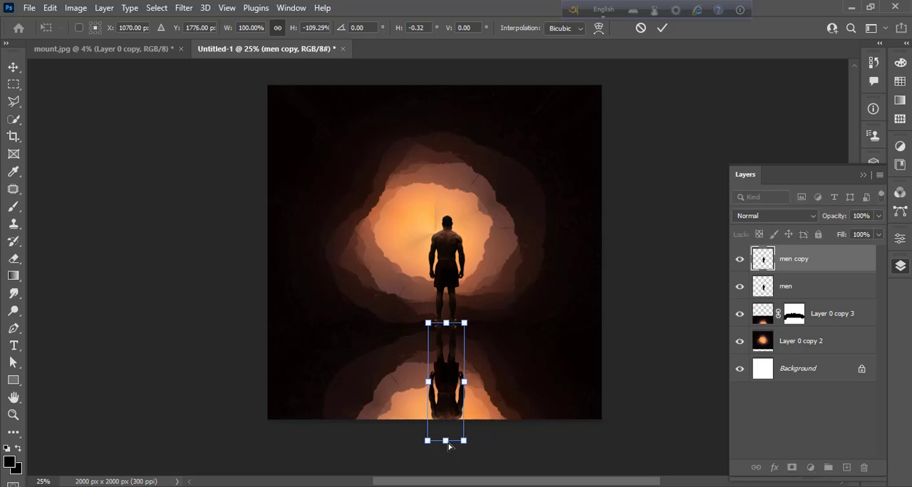
click(673, 375)
click(673, 375)
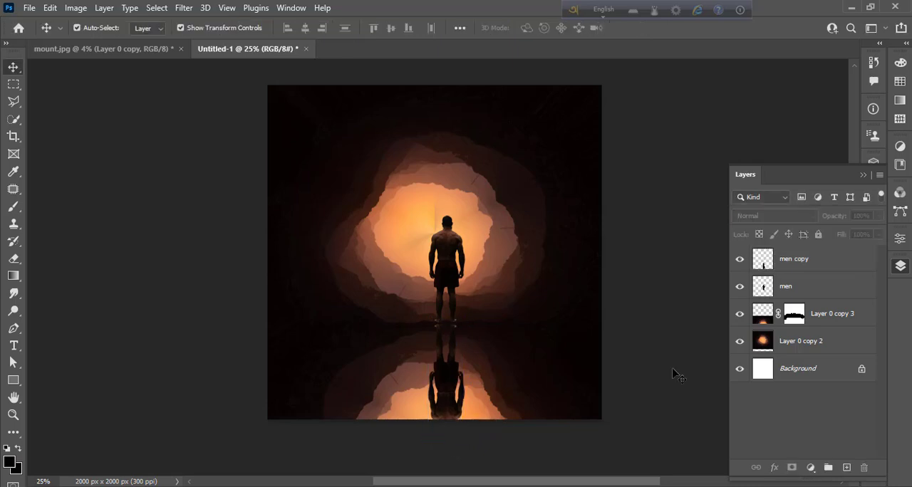
- Nudge the men copy reflection slightly downward, away from the standing man's feet
click(442, 385)
key(shift+Down)
key(shift+Down)
key(shift+Down)
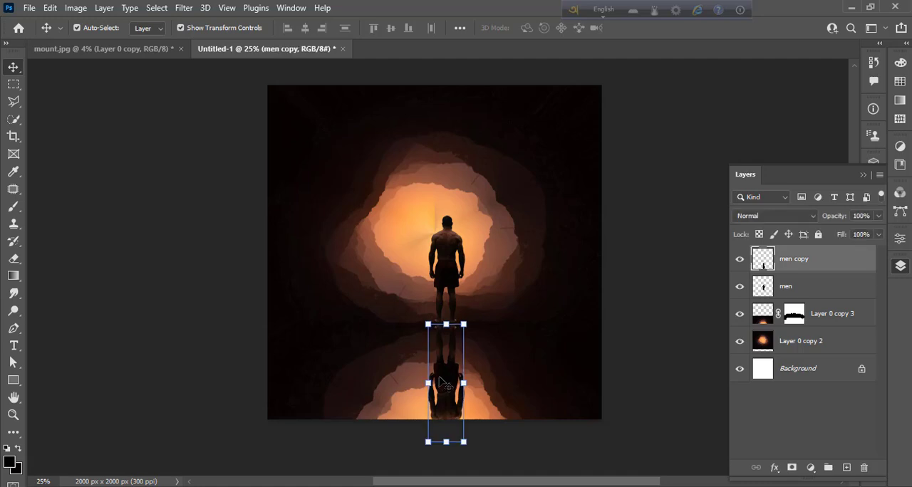
click(618, 304)
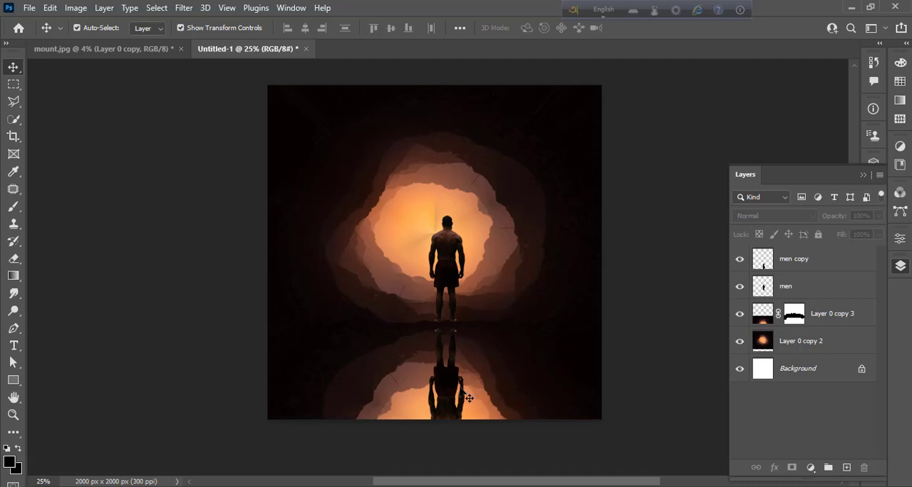
- Lower the opacity of the men copy reflection to 91%
click(453, 383)
click(879, 217)
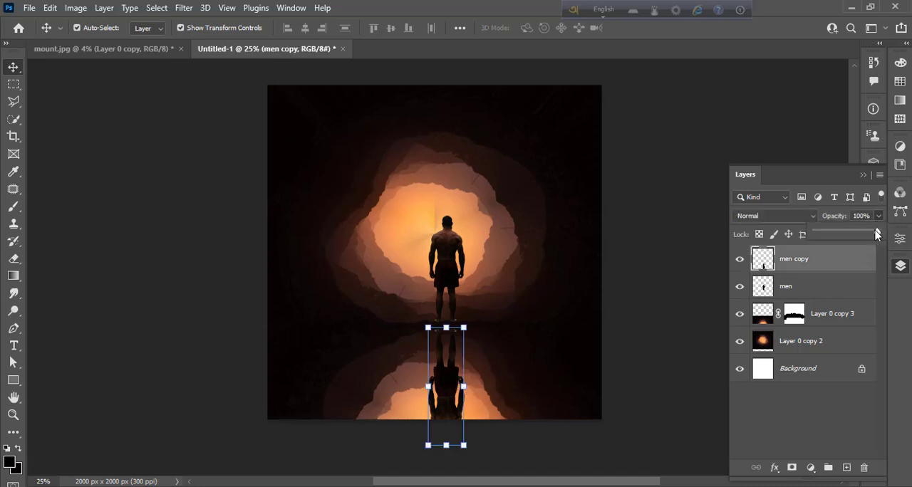
drag(878, 233, 869, 235)
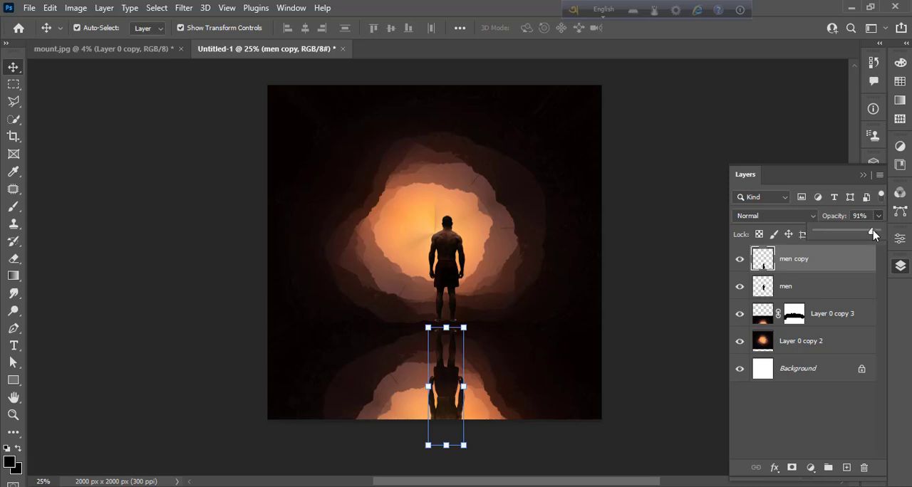
click(709, 264)
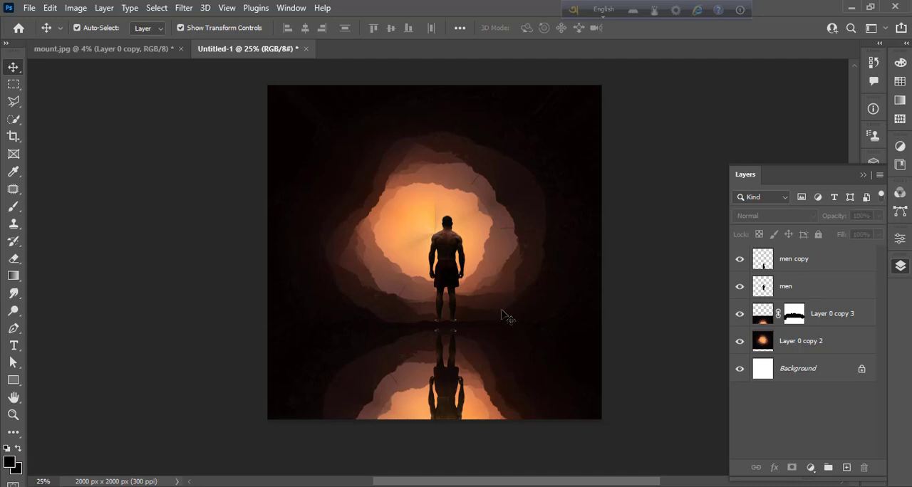
- Place the light-png-27723 image above Layer 0 copy 2, scale it down and centre its glow behind the man's head
click(810, 347)
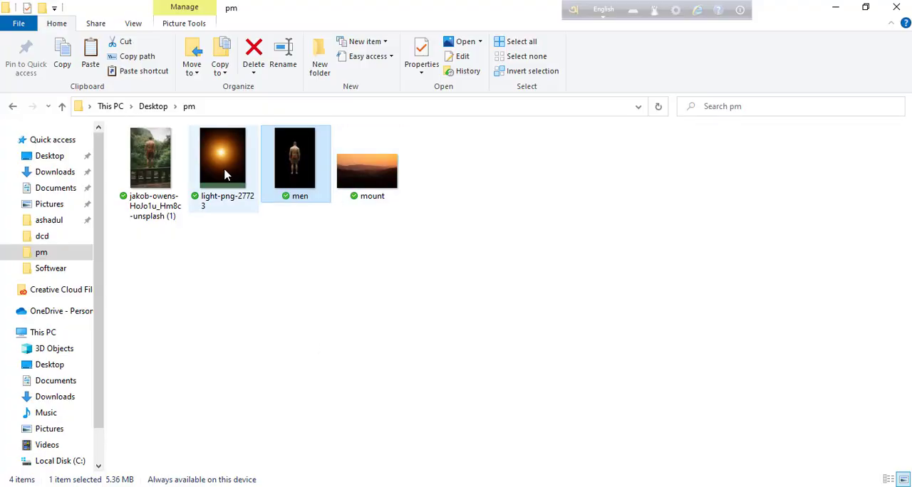
drag(214, 175, 443, 467)
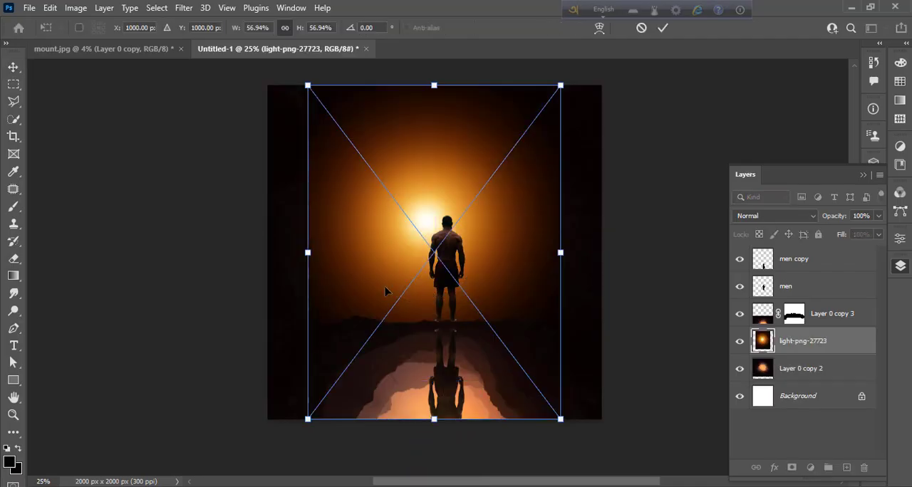
drag(312, 251, 422, 219)
drag(371, 232, 389, 233)
key(Return)
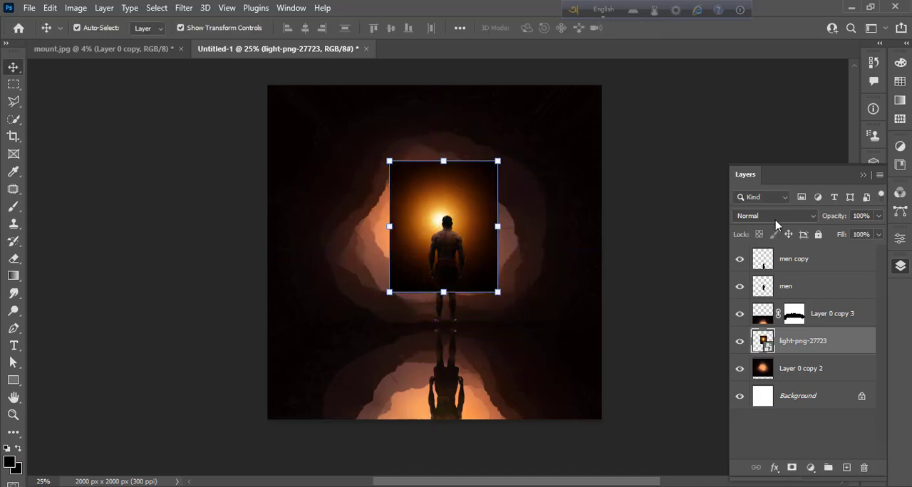
- Set the light-png-27723 layer's blend mode to Color Dodge and apply a 55.3 pixel Gaussian Blur
click(775, 217)
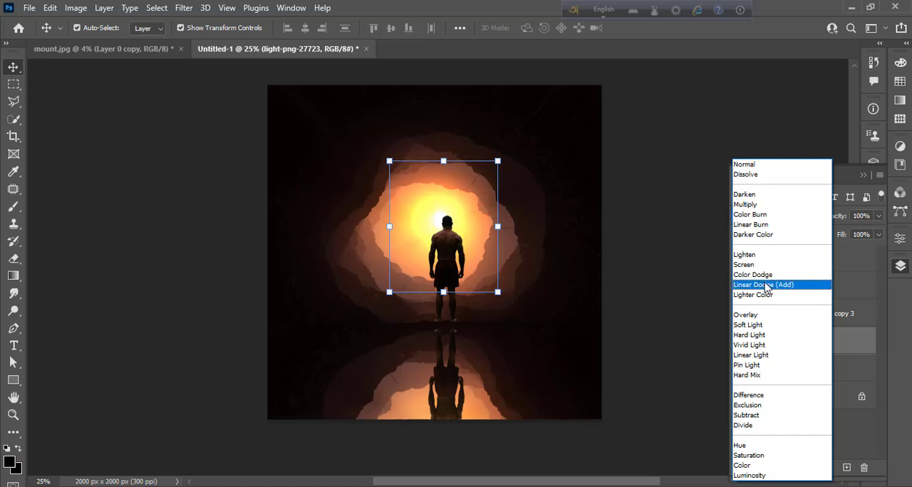
click(763, 275)
click(184, 8)
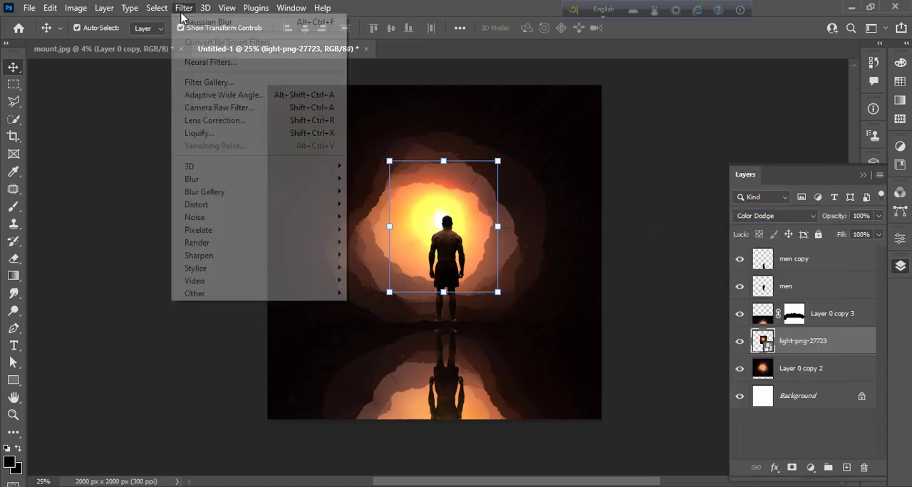
mouse_move(252, 183)
click(381, 229)
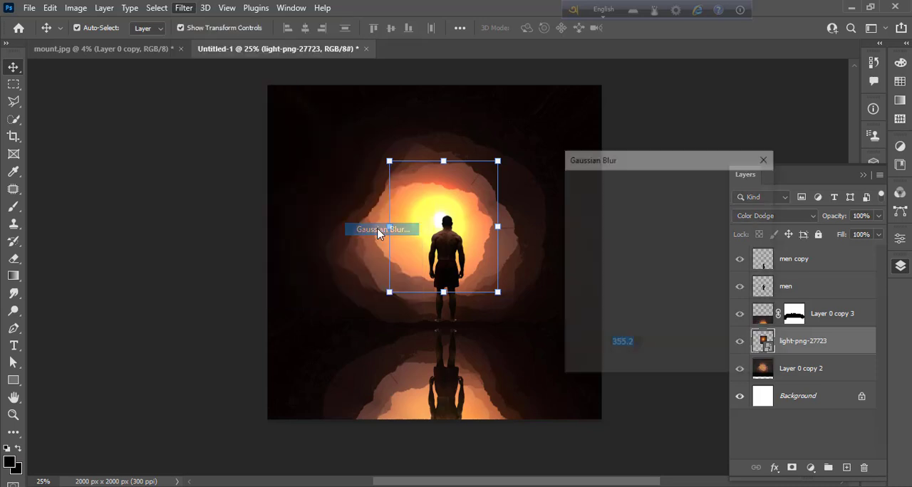
drag(685, 368, 625, 363)
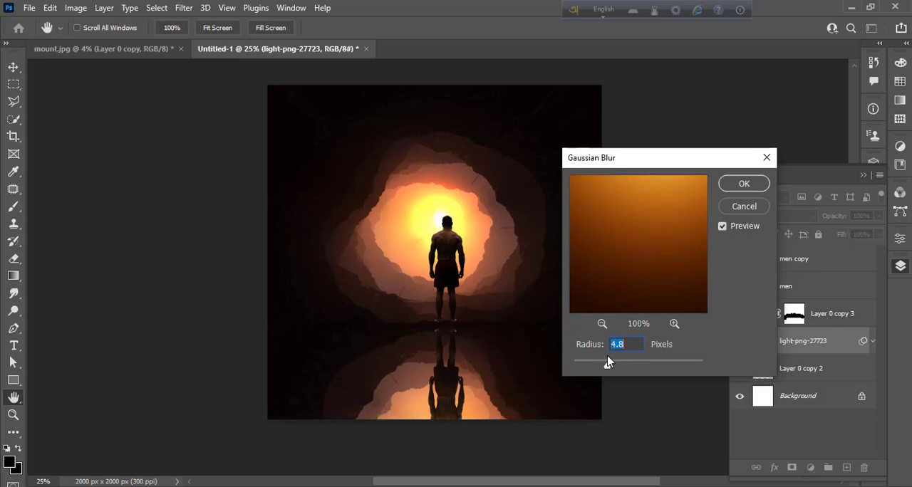
drag(605, 368, 643, 370)
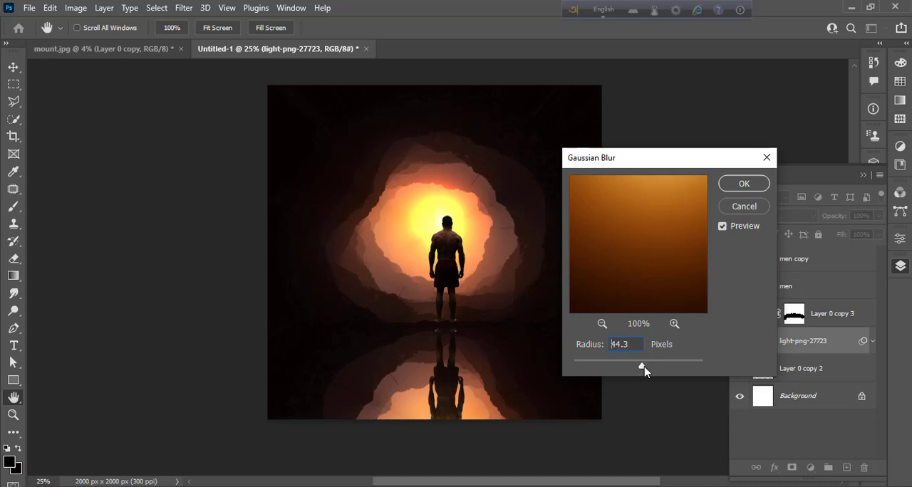
click(732, 186)
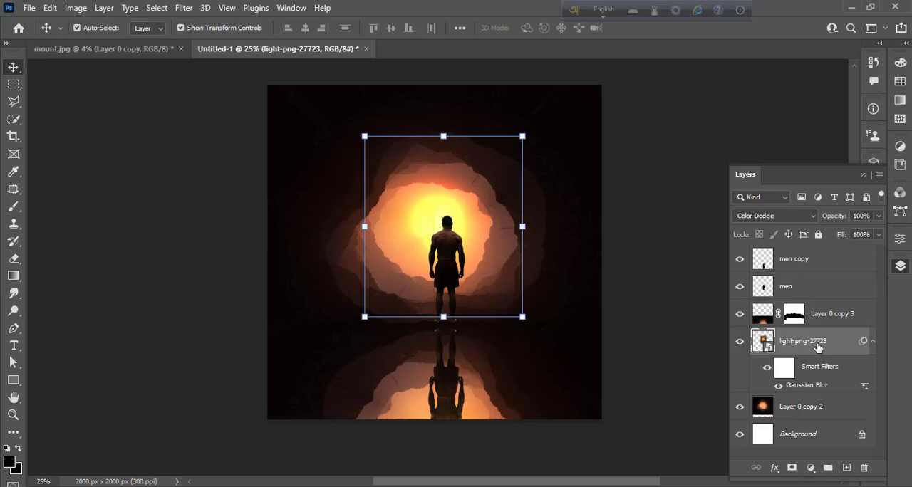
- Add a new empty layer above Layer 0 copy 3 and set the Brush tool's foreground colour to ffffff
click(830, 318)
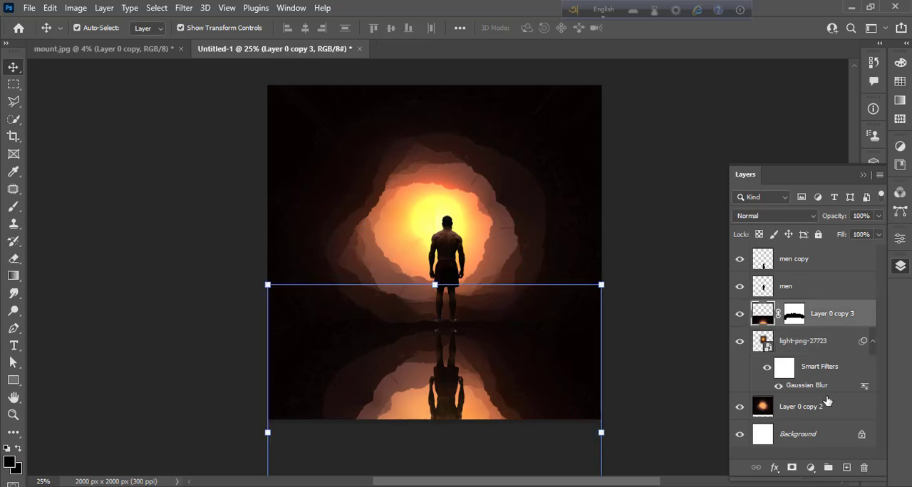
click(847, 468)
click(12, 207)
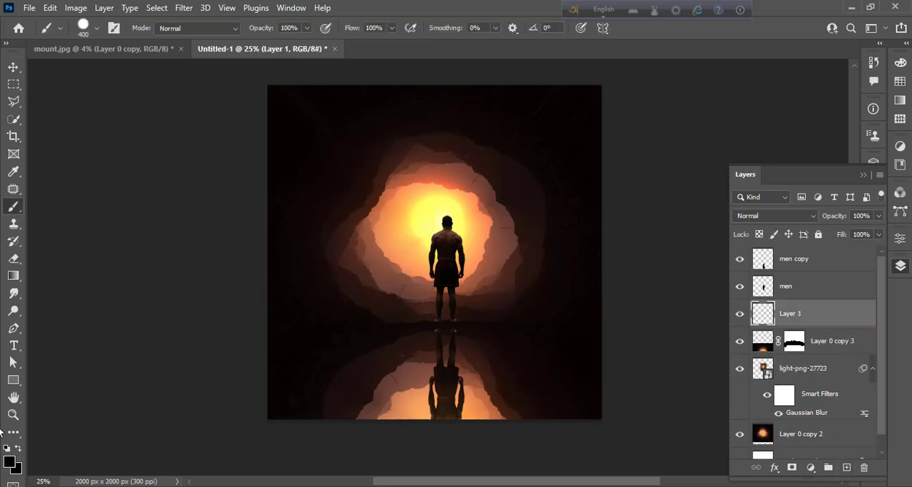
click(10, 466)
text(ffffff)
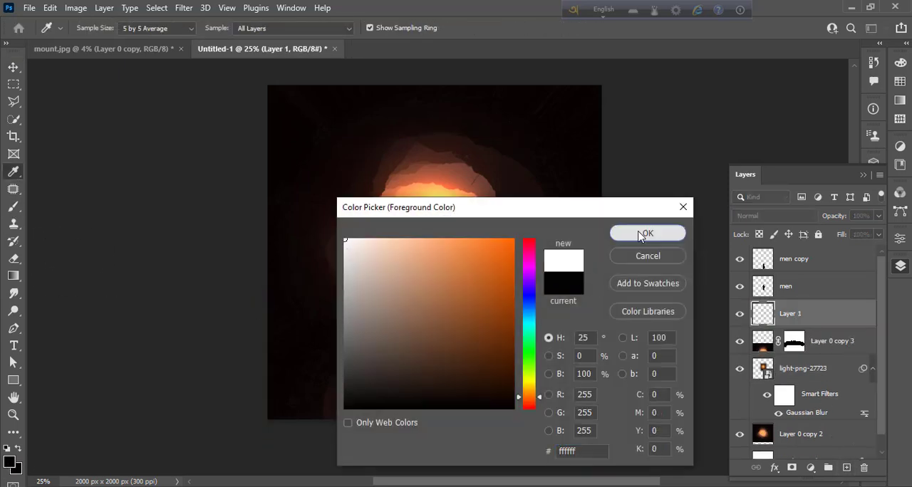
click(648, 233)
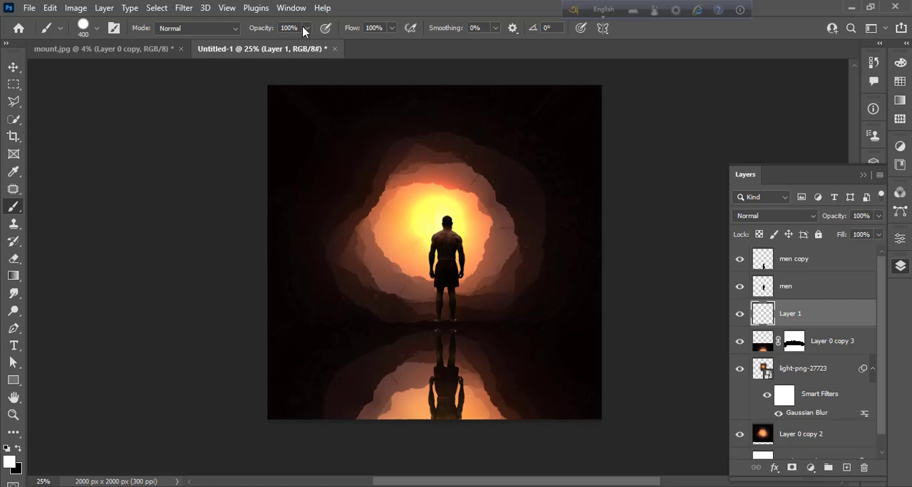
click(306, 28)
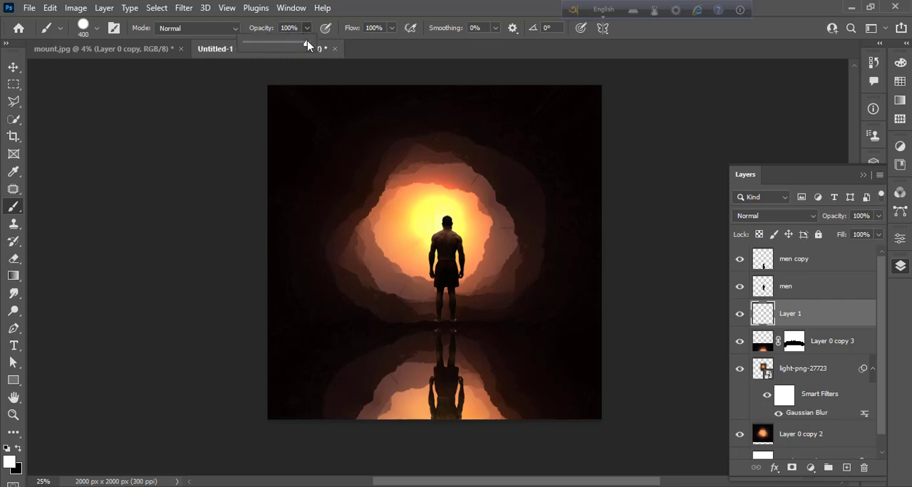
click(379, 310)
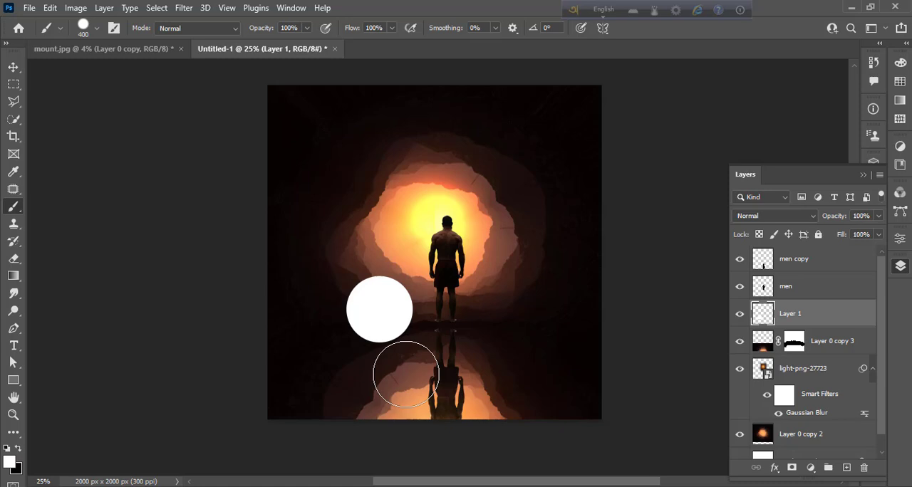
key(ctrl+z)
- Paint soft white patches on both sides of the man's legs with the 400 px Soft Round brush and blend Layer 1 as Soft Light
click(92, 30)
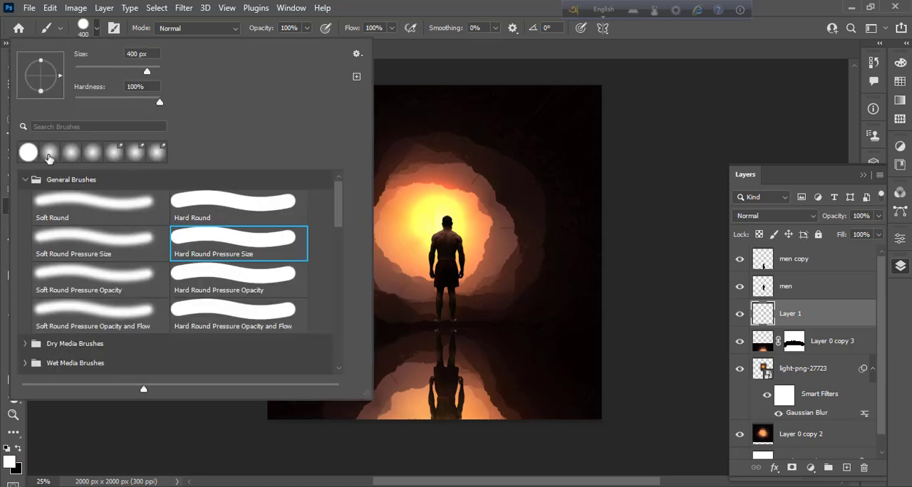
click(96, 32)
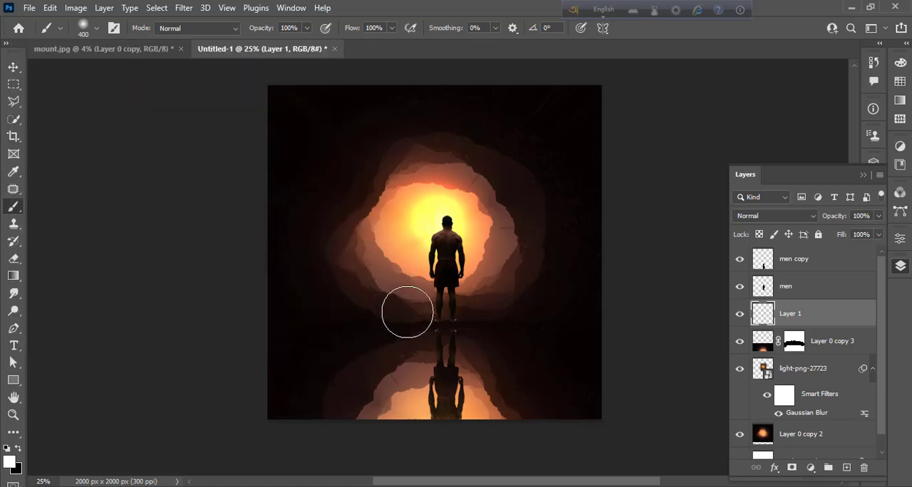
drag(406, 309, 369, 320)
drag(485, 316, 509, 318)
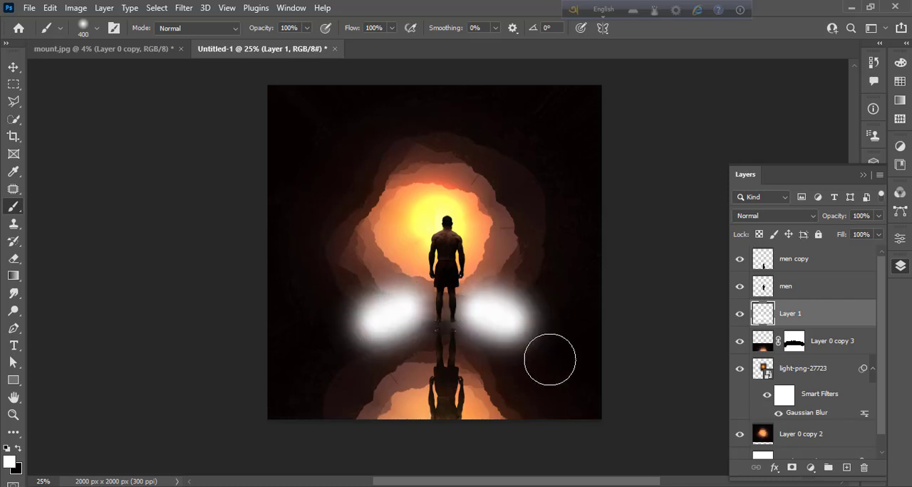
click(771, 217)
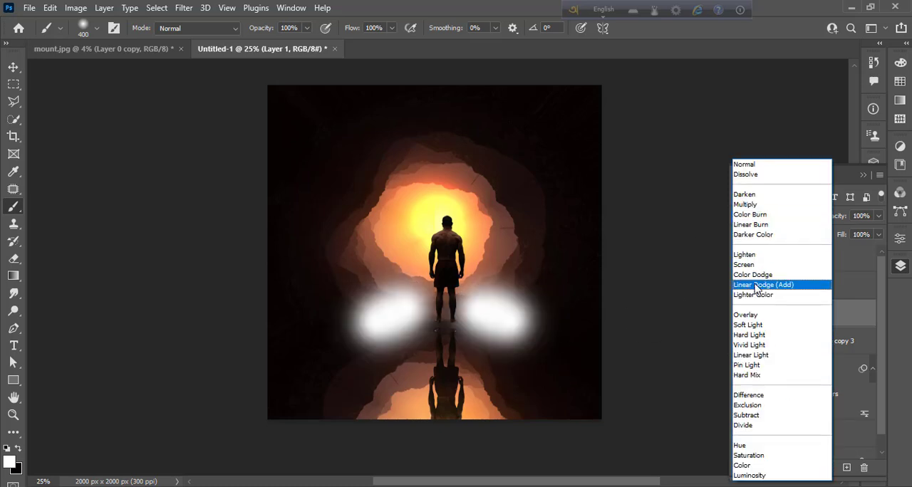
click(757, 329)
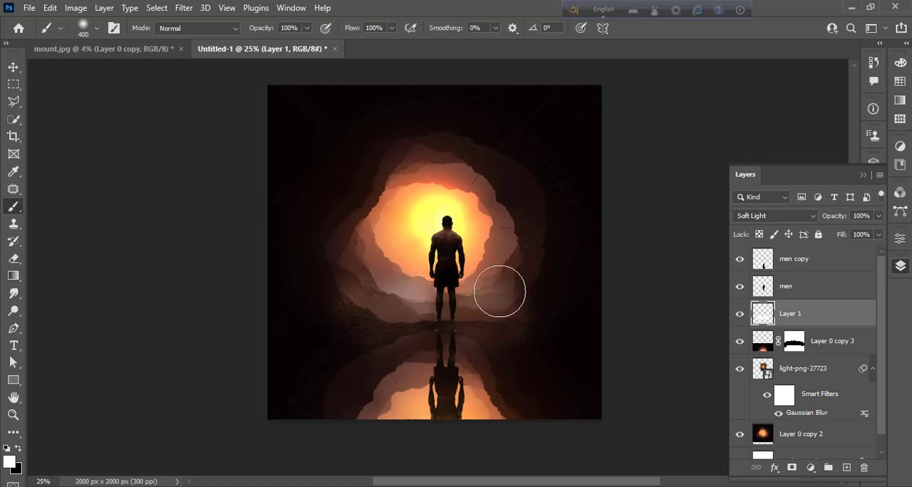
- Brush soft white highlights on Layer 1 all around the rocky rim of the glowing opening
click(539, 321)
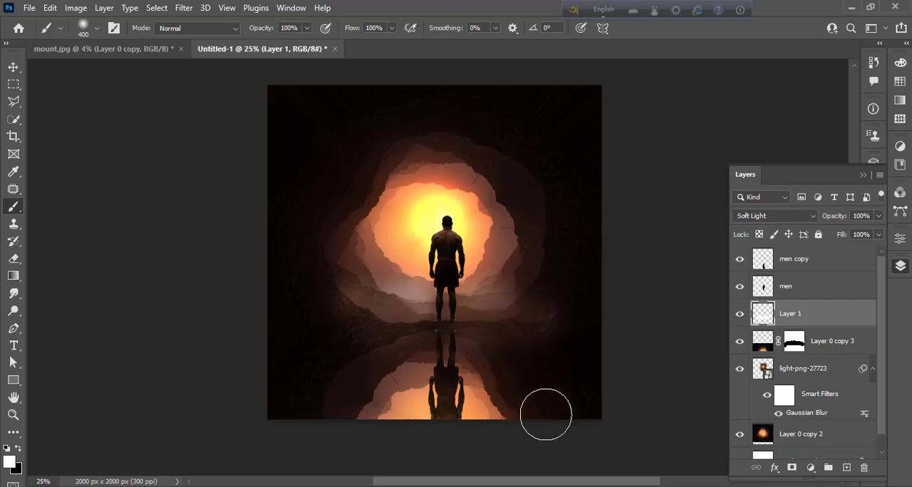
click(355, 297)
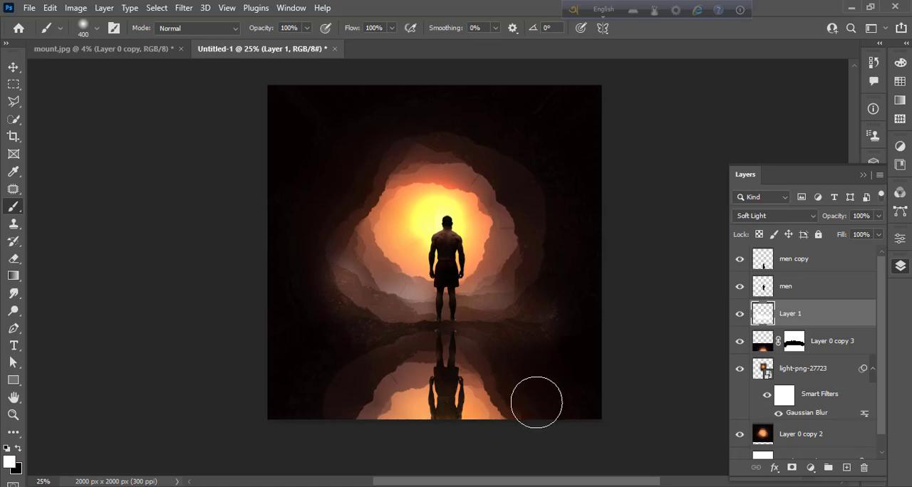
click(525, 239)
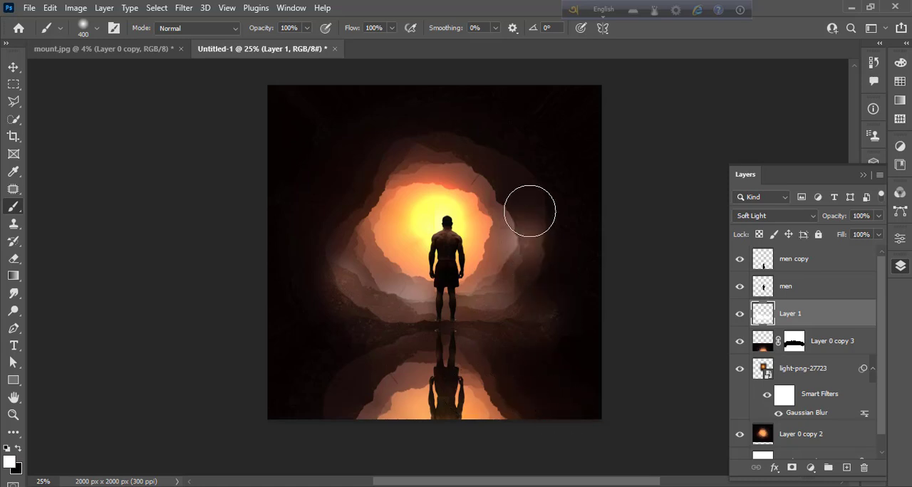
click(510, 197)
click(481, 173)
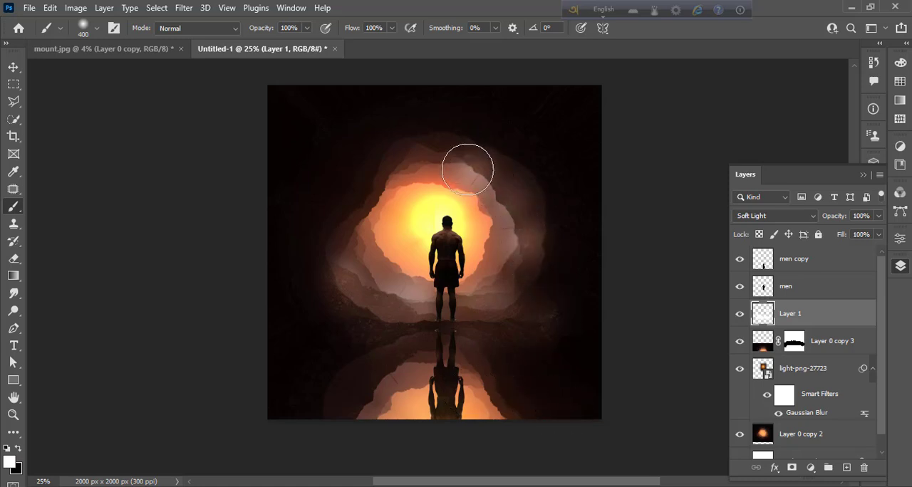
click(434, 156)
click(376, 191)
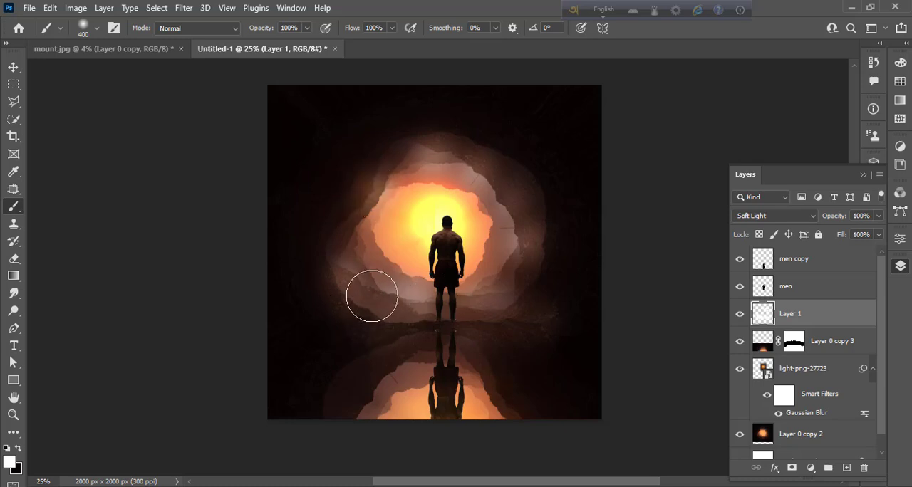
click(526, 265)
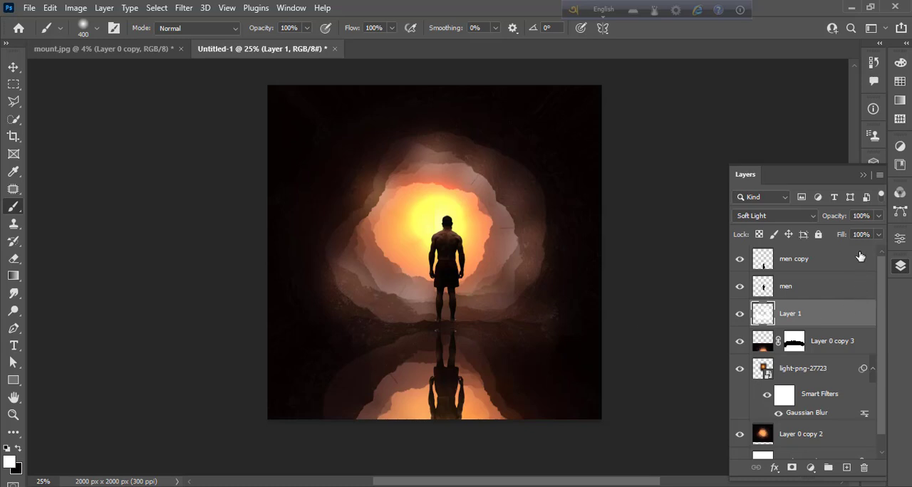
- Lower Layer 1's opacity to 36% and deselect the layer
click(878, 216)
drag(877, 235, 837, 238)
click(12, 66)
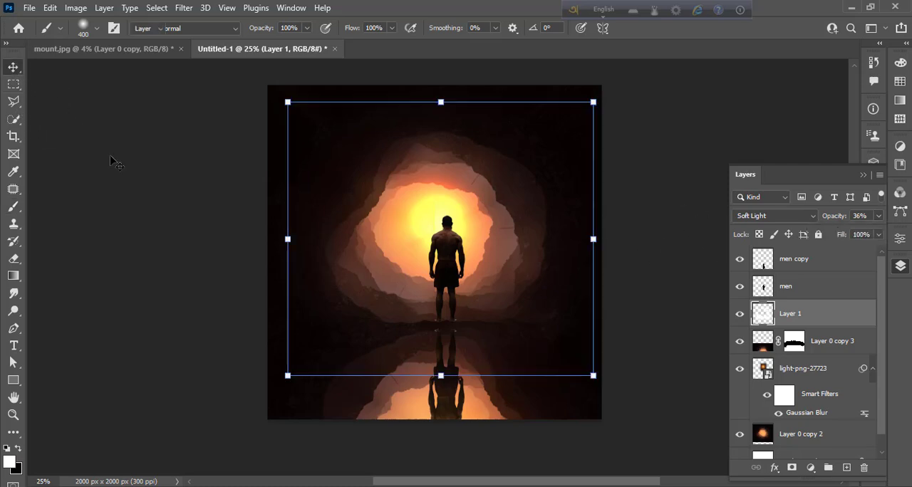
click(152, 265)
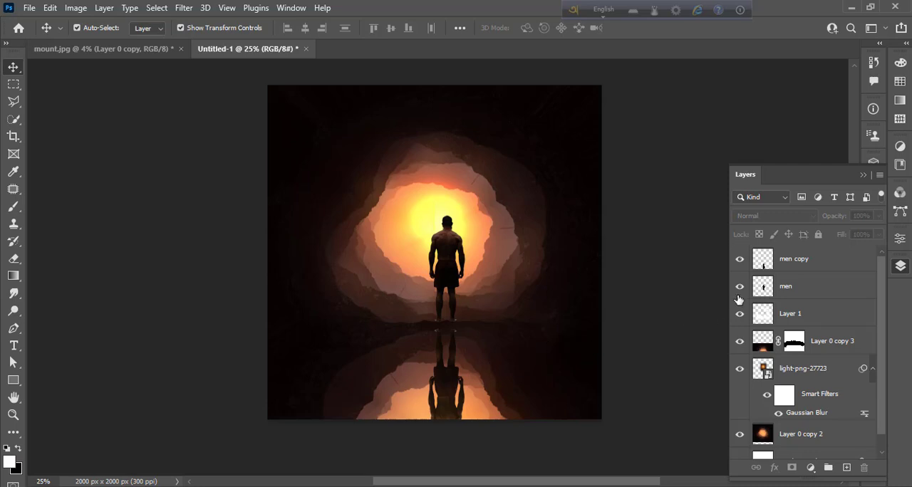
- Add a Color Lookup adjustment layer above men copy using the 2Strip.look 3D LUT
click(809, 264)
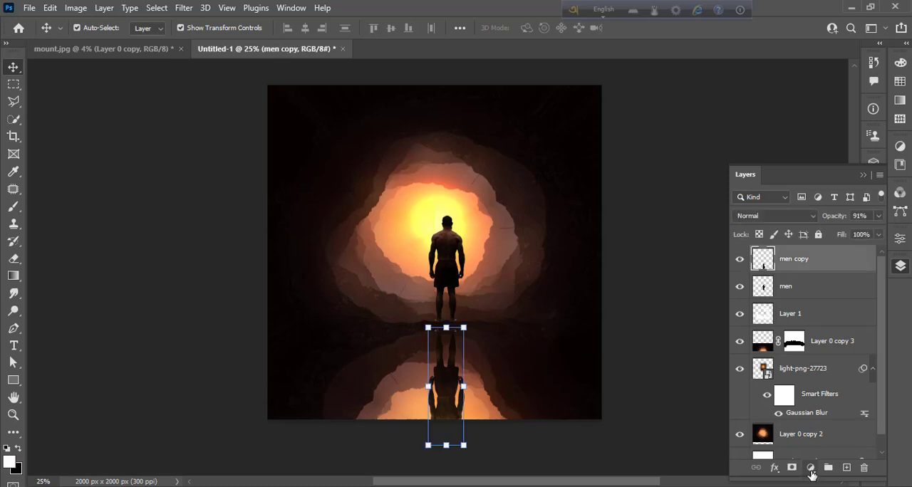
click(812, 467)
click(817, 407)
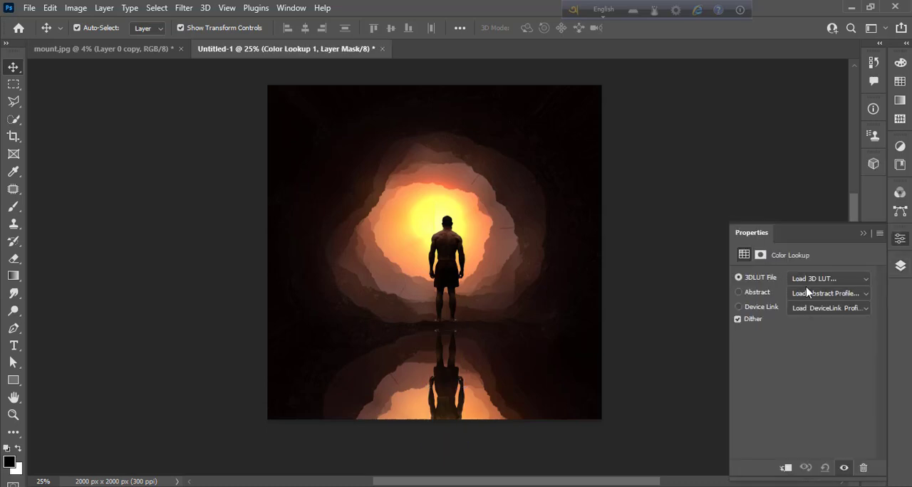
click(813, 279)
click(741, 51)
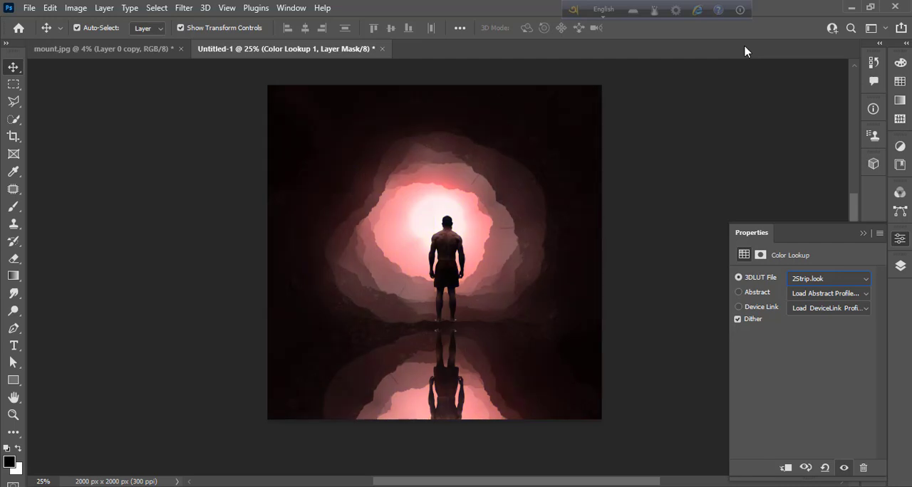
- Try the 3Strip.look 3D LUT on the Color Lookup layer, then switch back to 2Strip.look
click(810, 281)
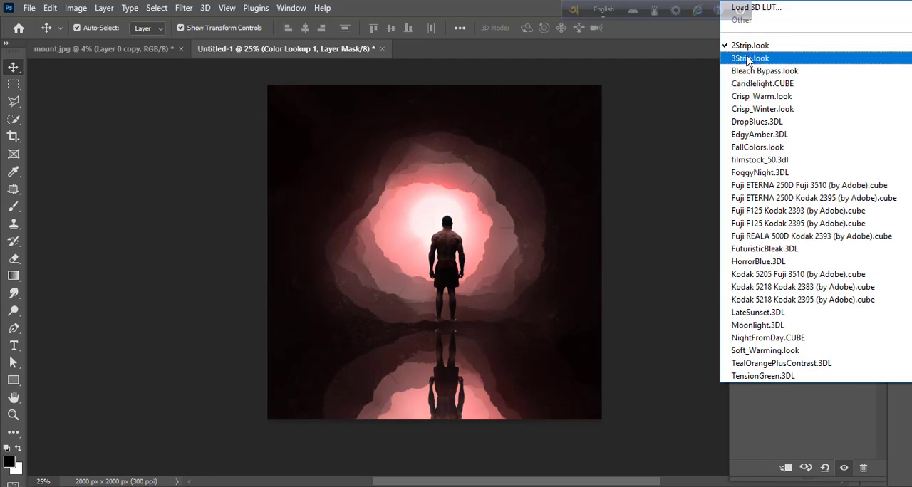
click(751, 59)
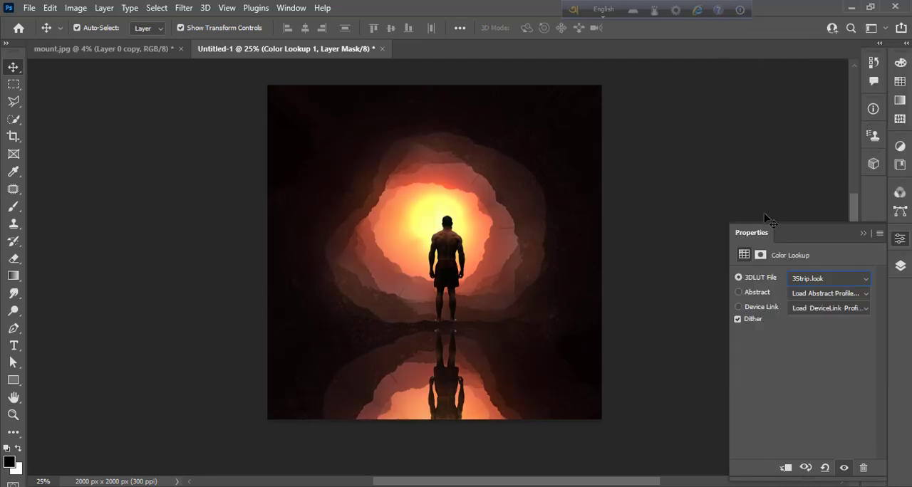
click(807, 281)
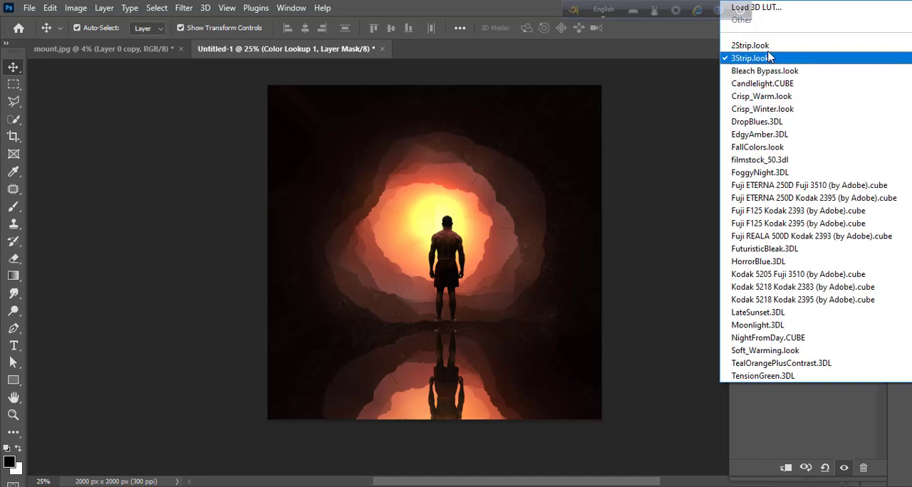
click(745, 60)
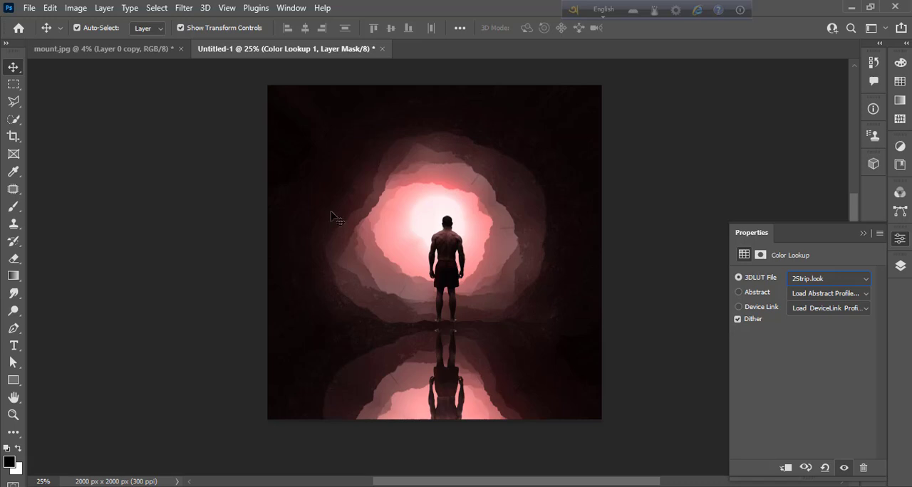
- Reduce the Color Lookup 1 layer's opacity to 40%
click(900, 265)
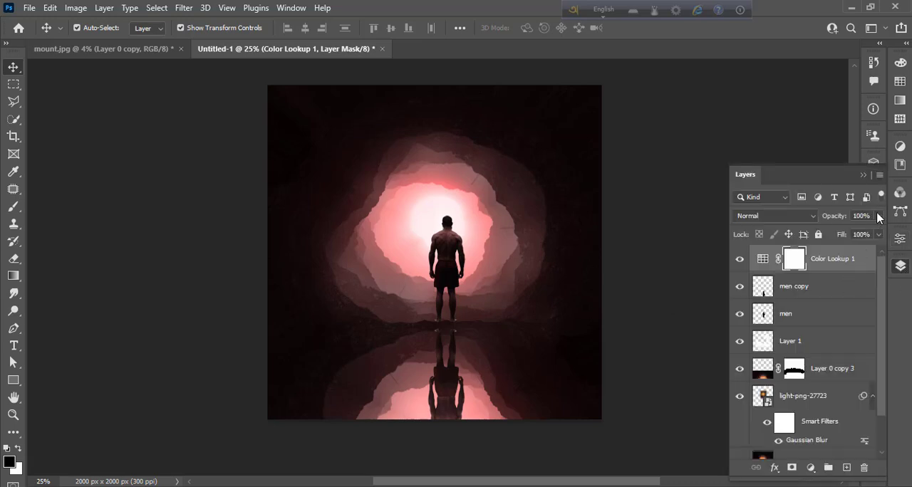
click(879, 216)
drag(880, 234, 860, 234)
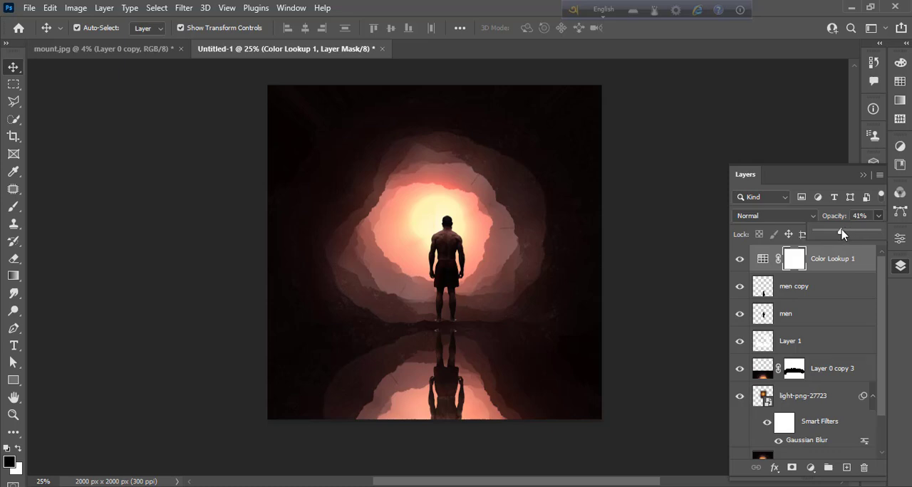
click(900, 265)
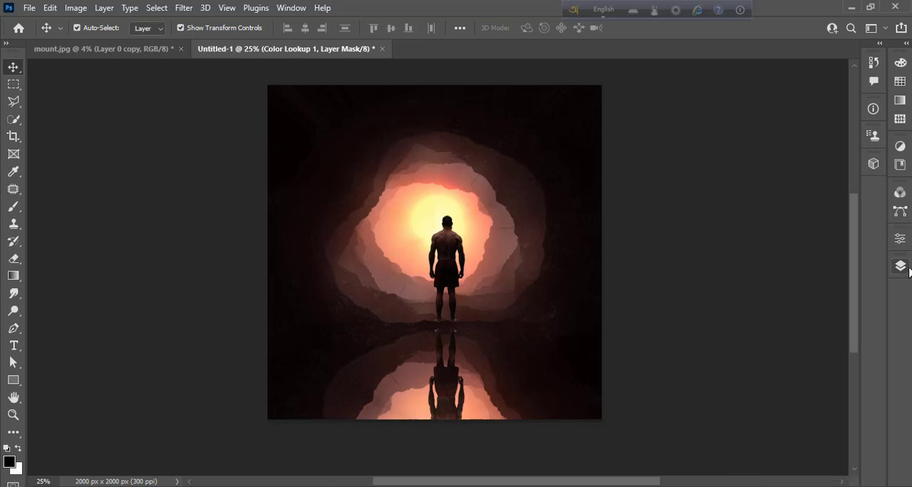
click(900, 265)
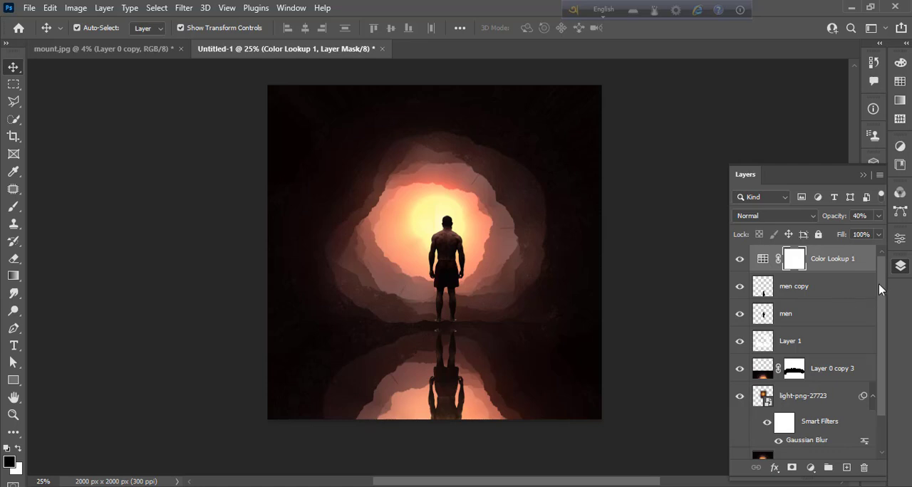
- Select all layers from Color Lookup 1 down to Background and merge them into one layer
drag(880, 287, 886, 363)
shift+click(825, 447)
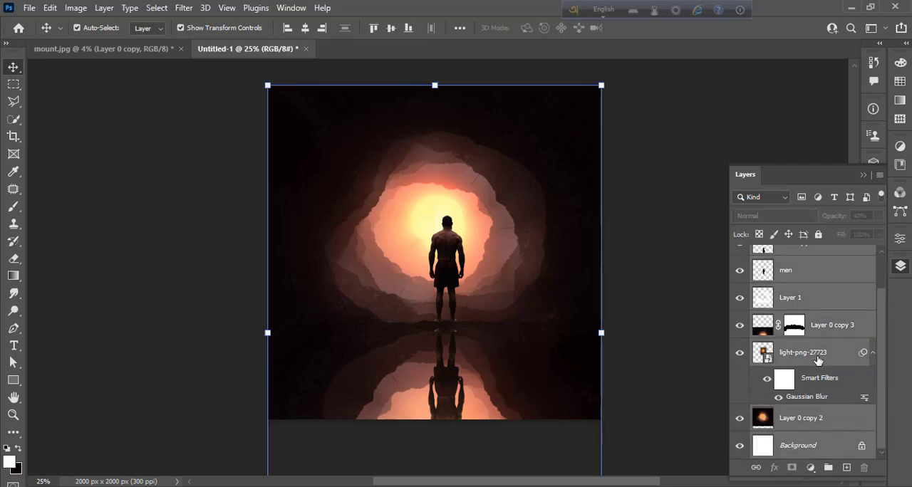
key(ctrl+e)
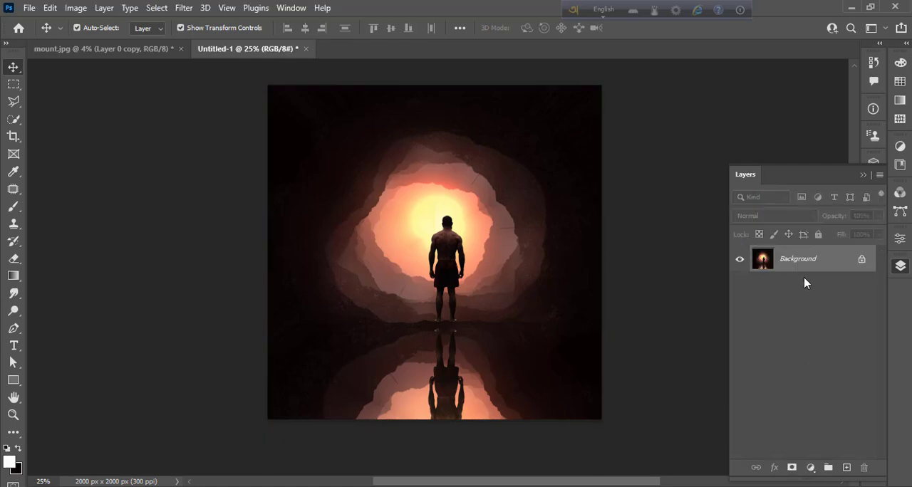